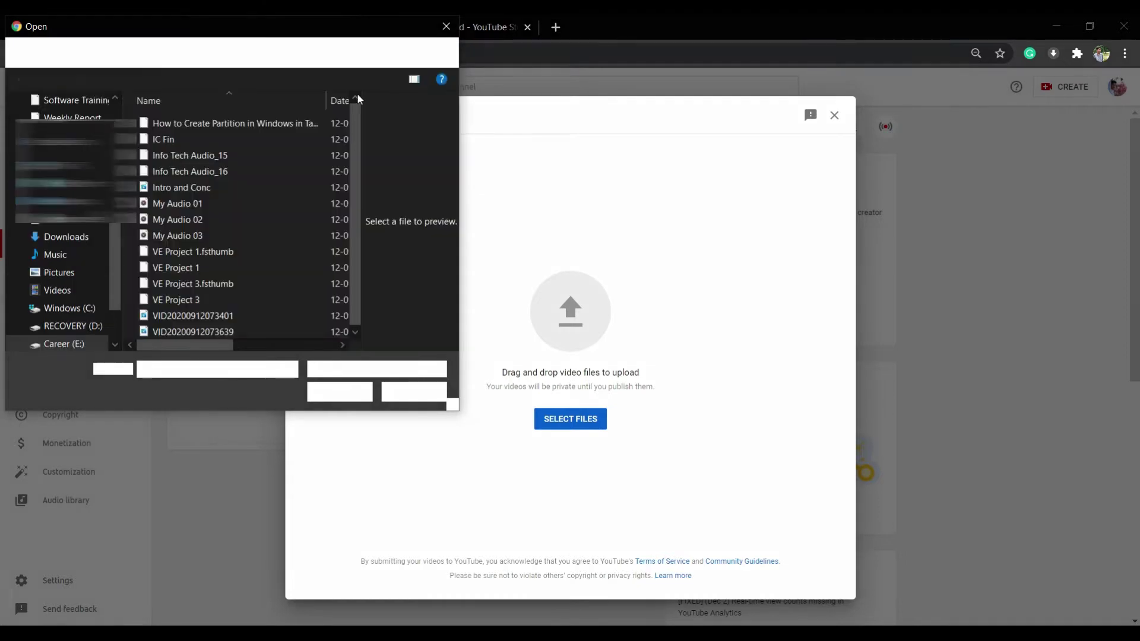
Step: Close the open upload dialog, restart the video upload from the channel dashboard and open the file selection
left_click(446, 26)
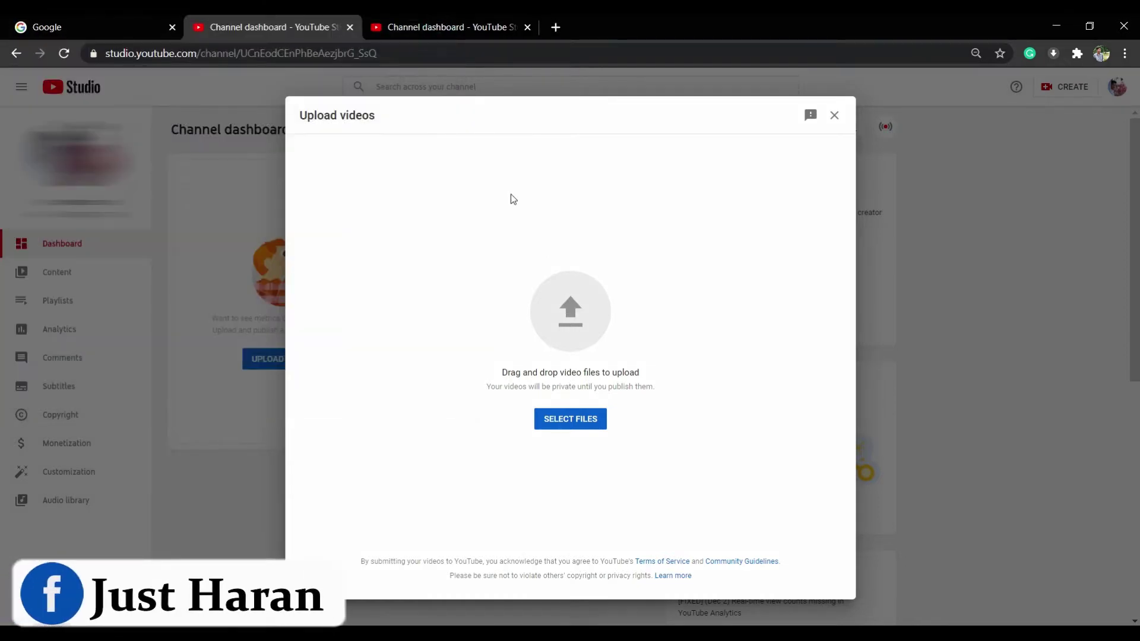
left_click(834, 115)
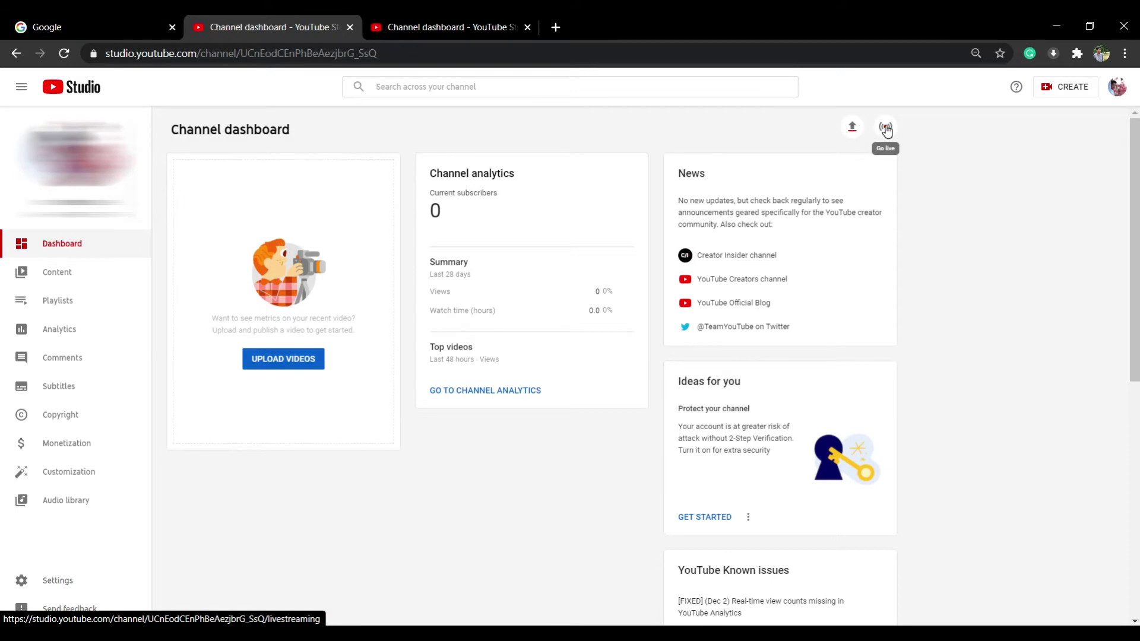
left_click(850, 126)
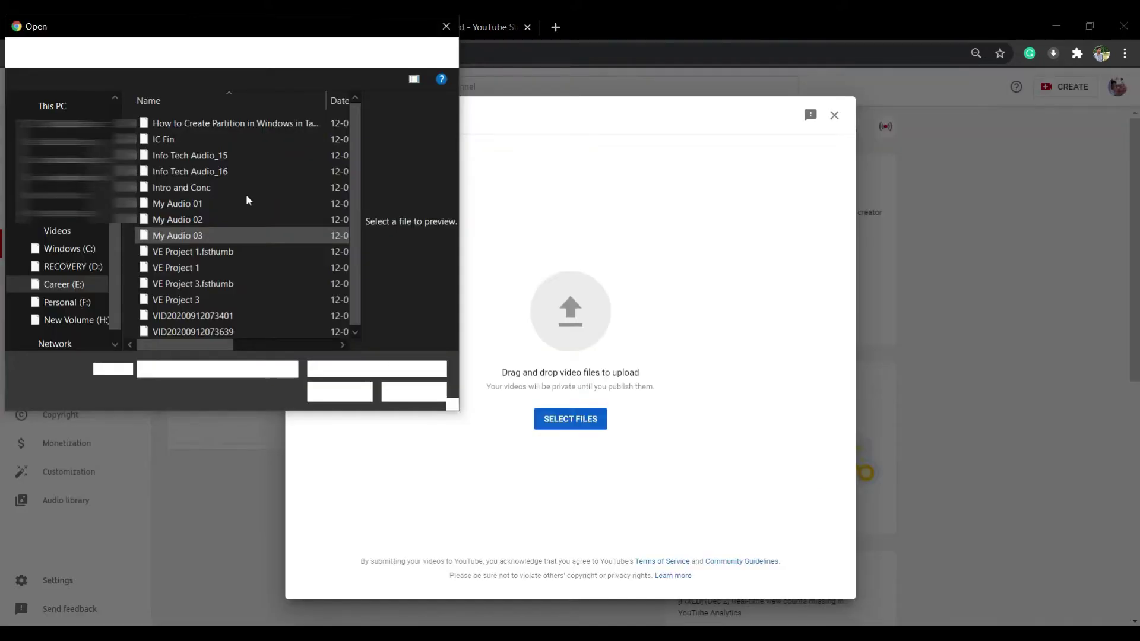
left_click(281, 224)
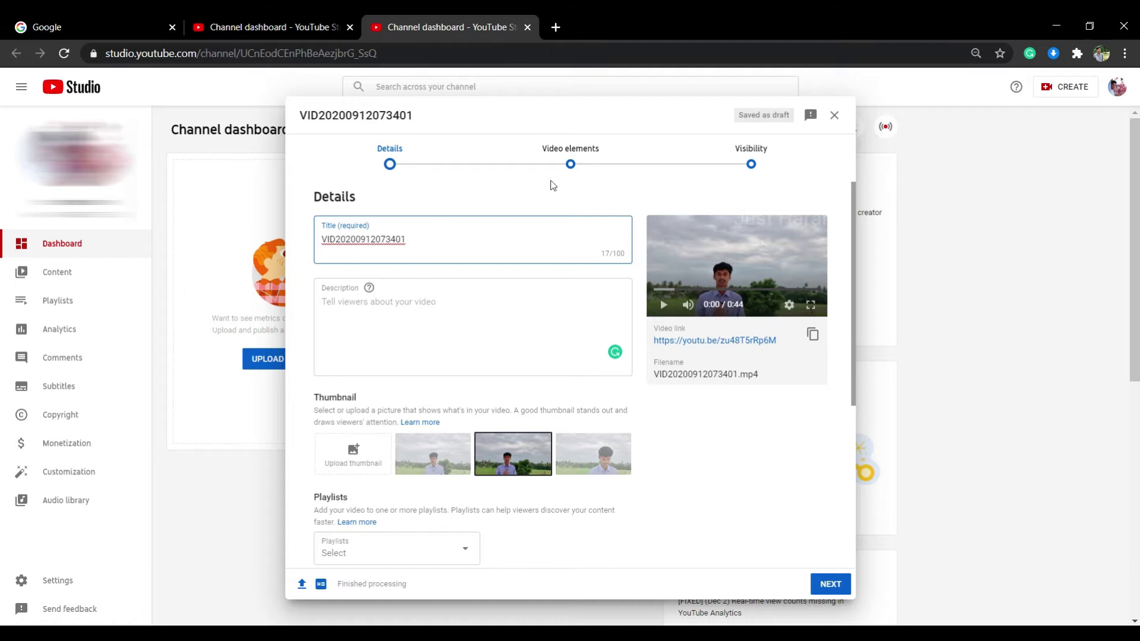
left_click_drag(410, 243, 320, 249)
left_click(418, 241)
left_click_drag(758, 376, 640, 376)
left_click(341, 313)
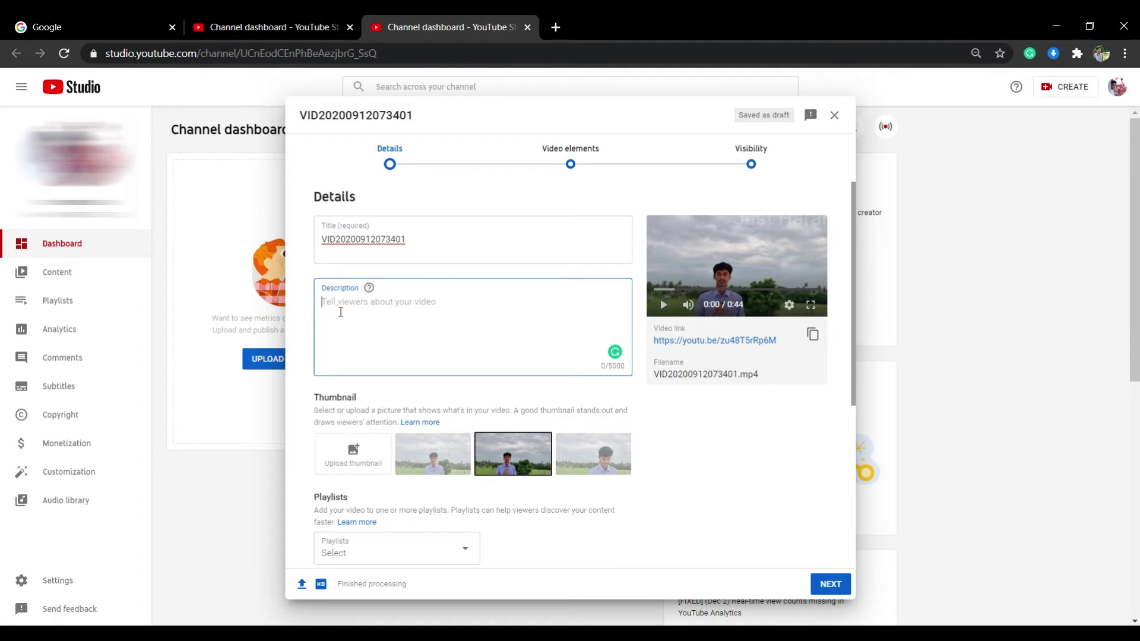
left_click_drag(417, 241, 320, 250)
left_click(408, 235)
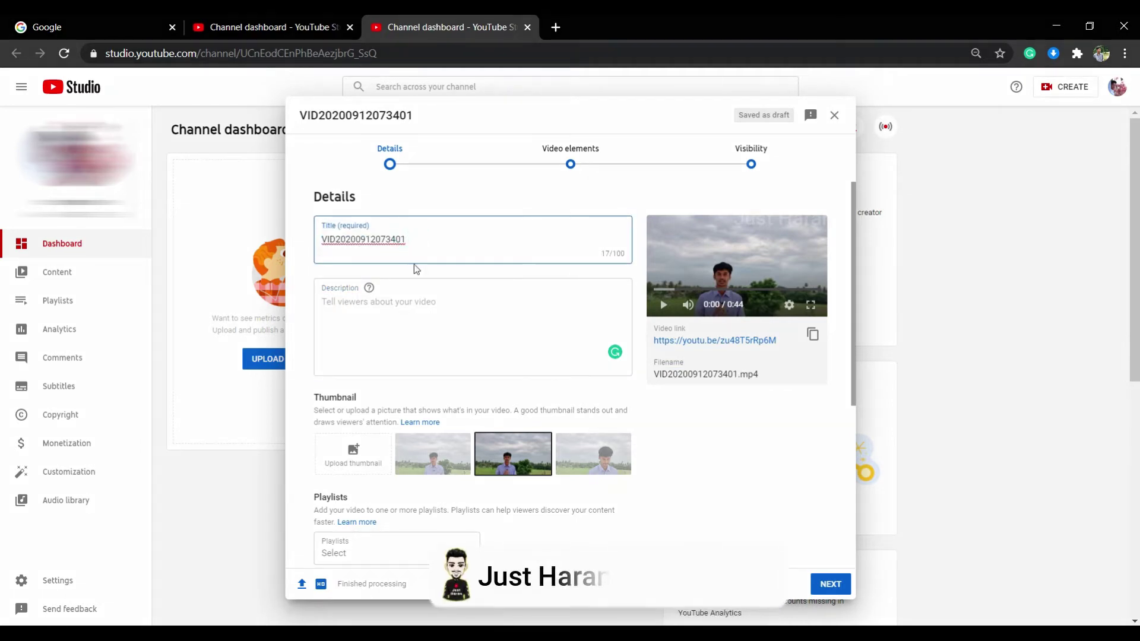
Step: Switch to the Word document, copy the paragraph under Description and paste it into the video's description in YouTube Studio
left_click(399, 308)
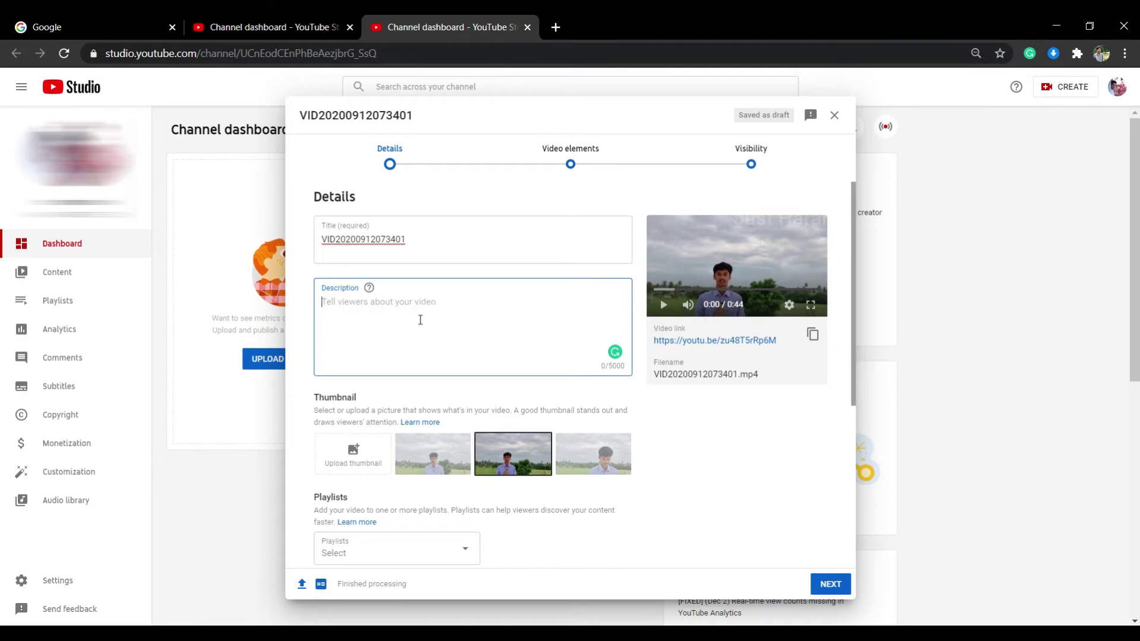
scroll(423, 320, "down", 1)
mouse_move(567, 634)
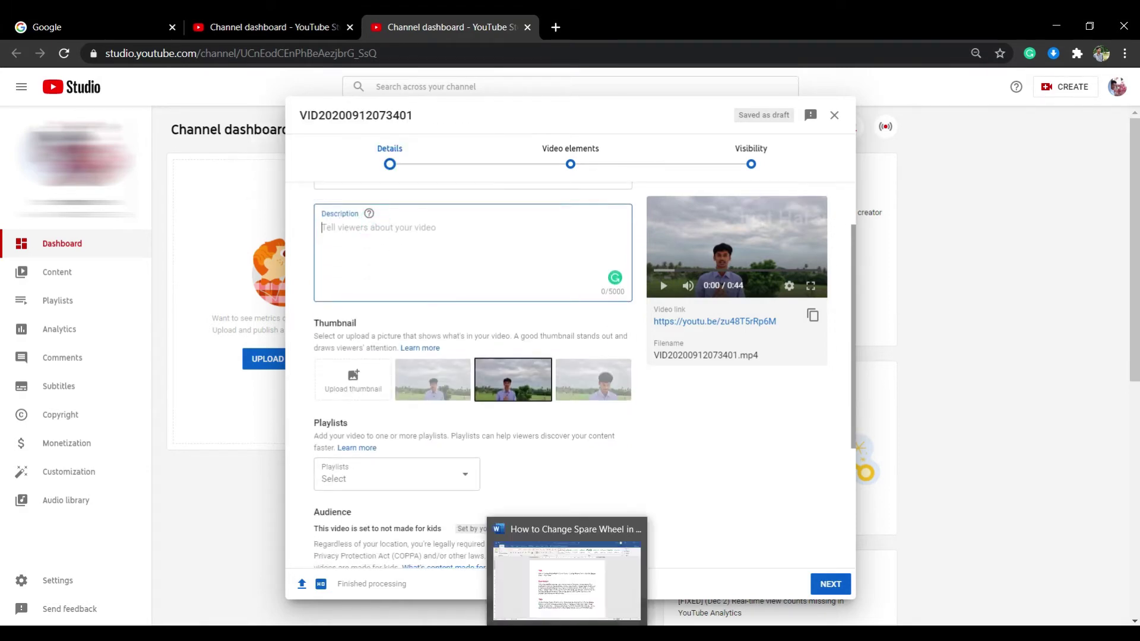
left_click(567, 576)
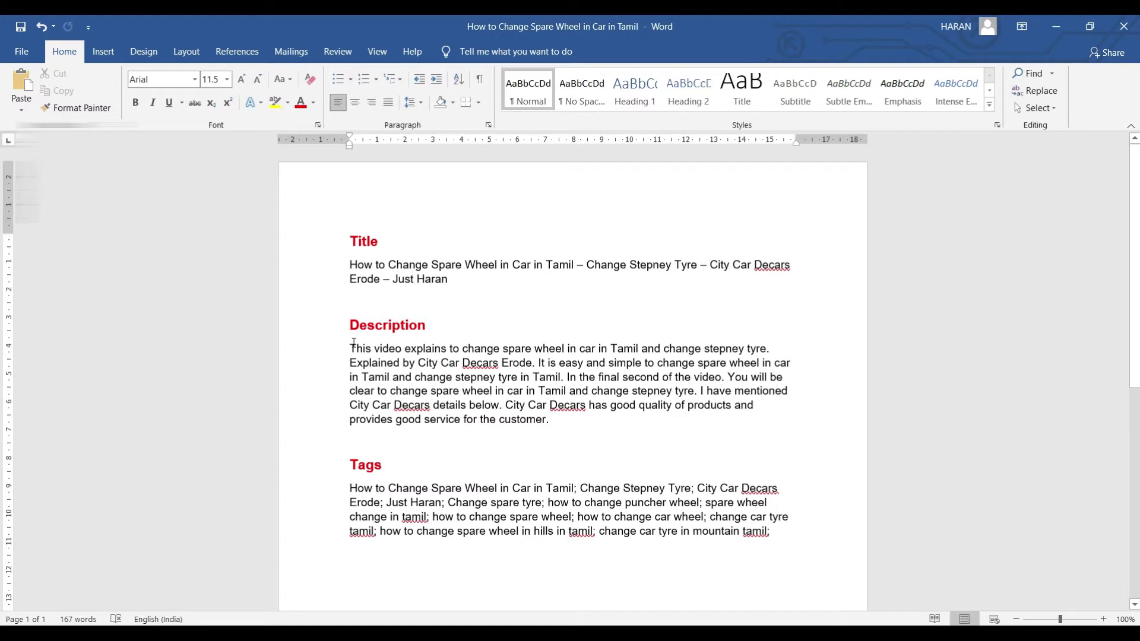
left_click_drag(353, 343, 559, 427)
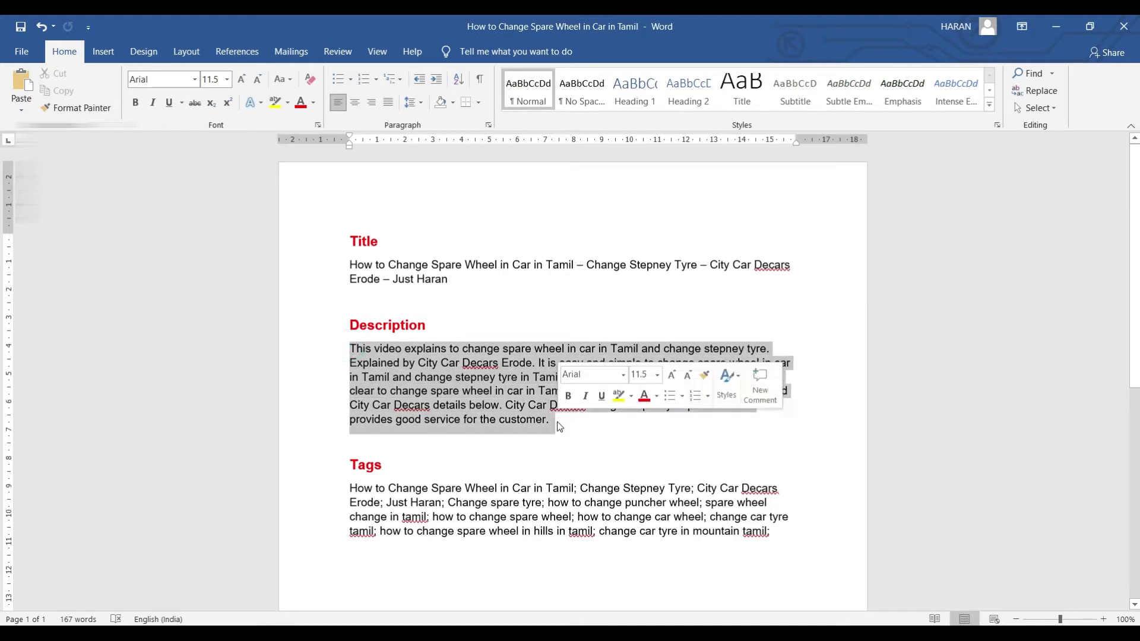
right_click(505, 397)
left_click(525, 423)
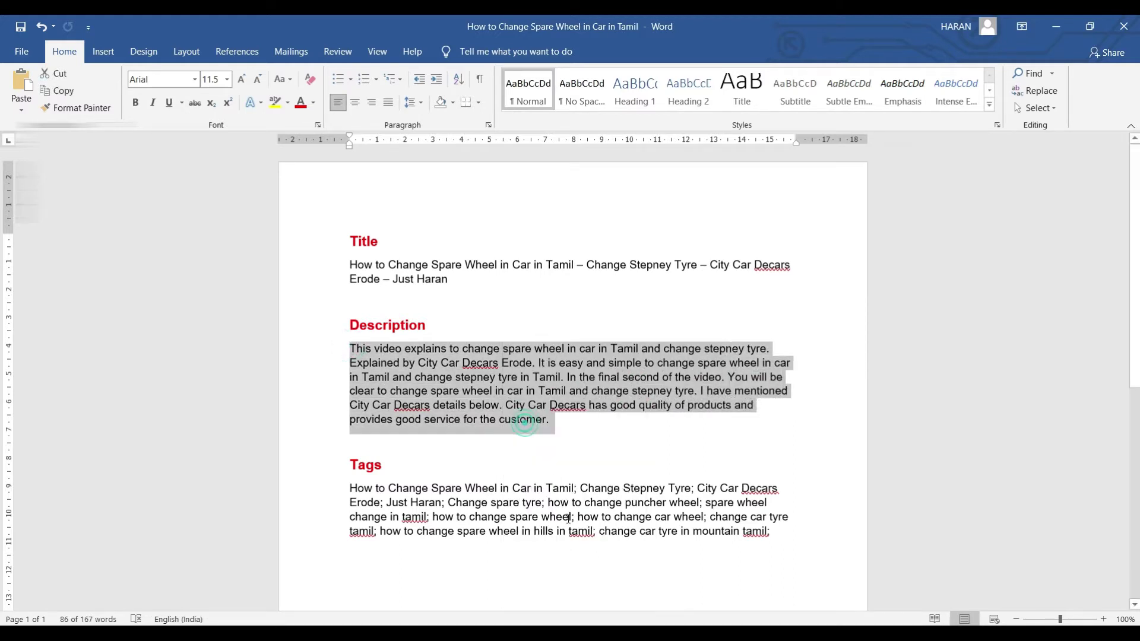
key("alt+Tab")
left_click(353, 226)
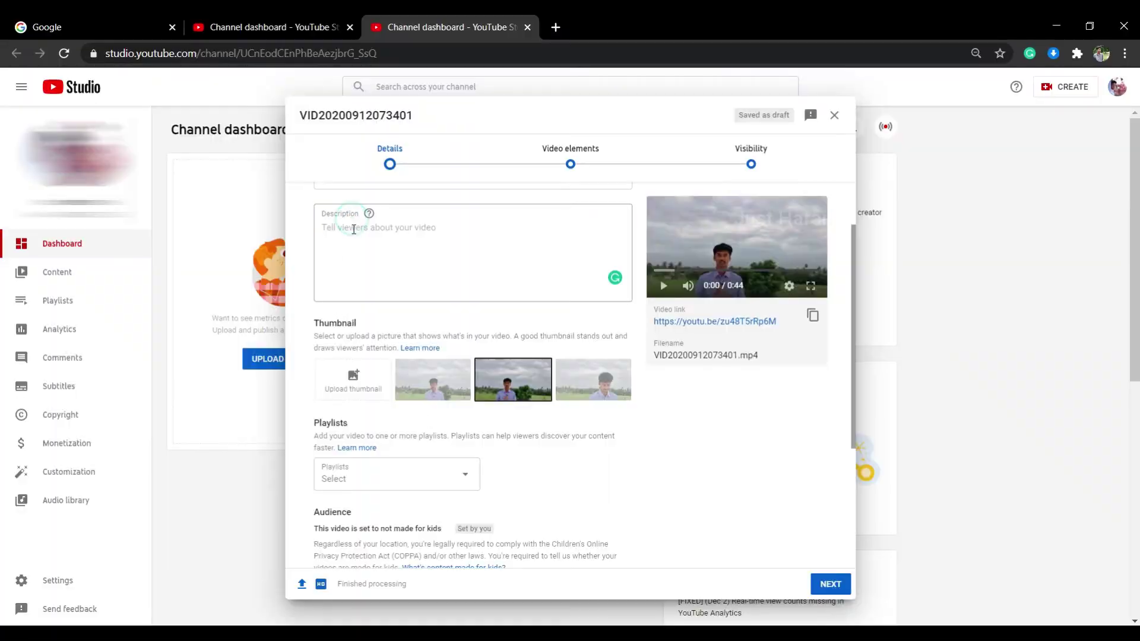
right_click(351, 228)
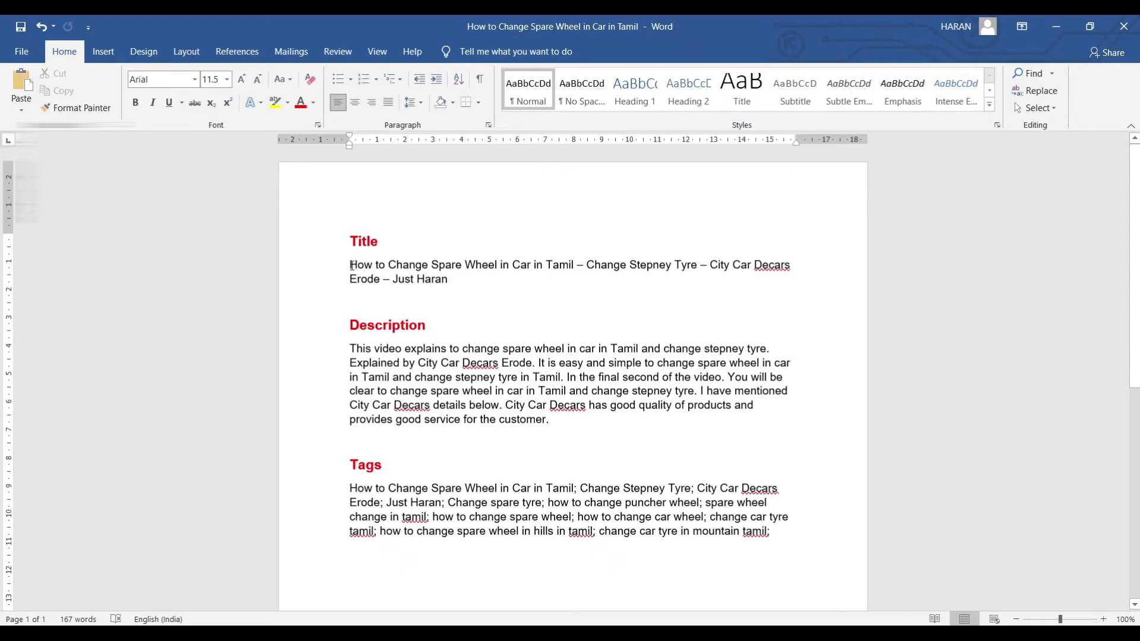
Step: Replace the video title with the Word document's full Title text, starting "How to Change Spare Wheel in Car in Tamil"
left_click_drag(349, 265, 448, 279)
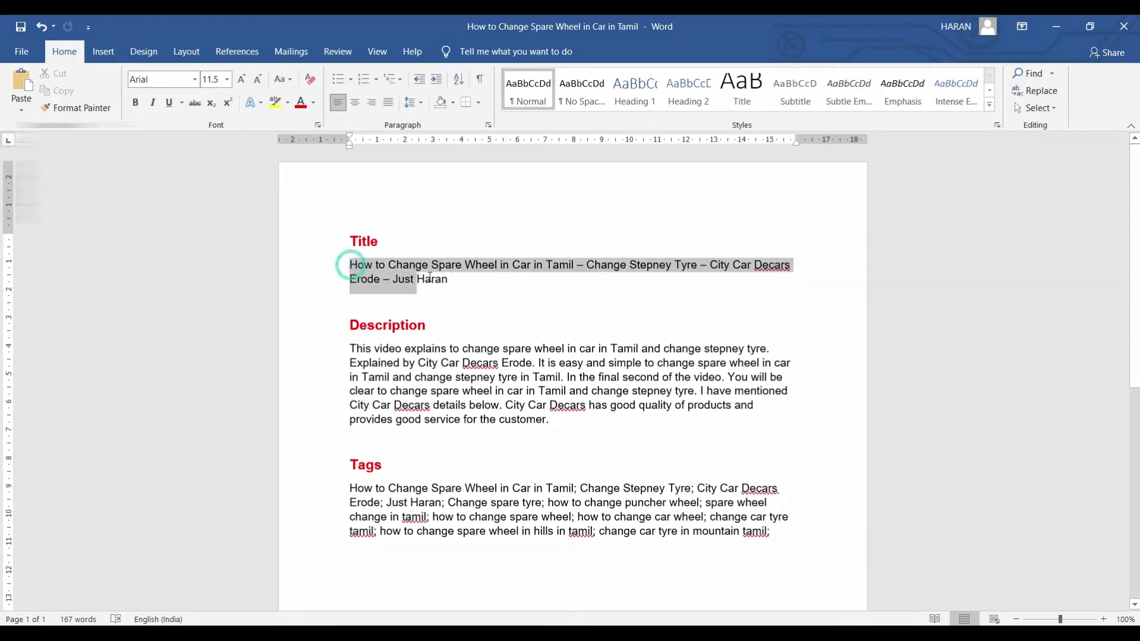
right_click(425, 277)
left_click(458, 305)
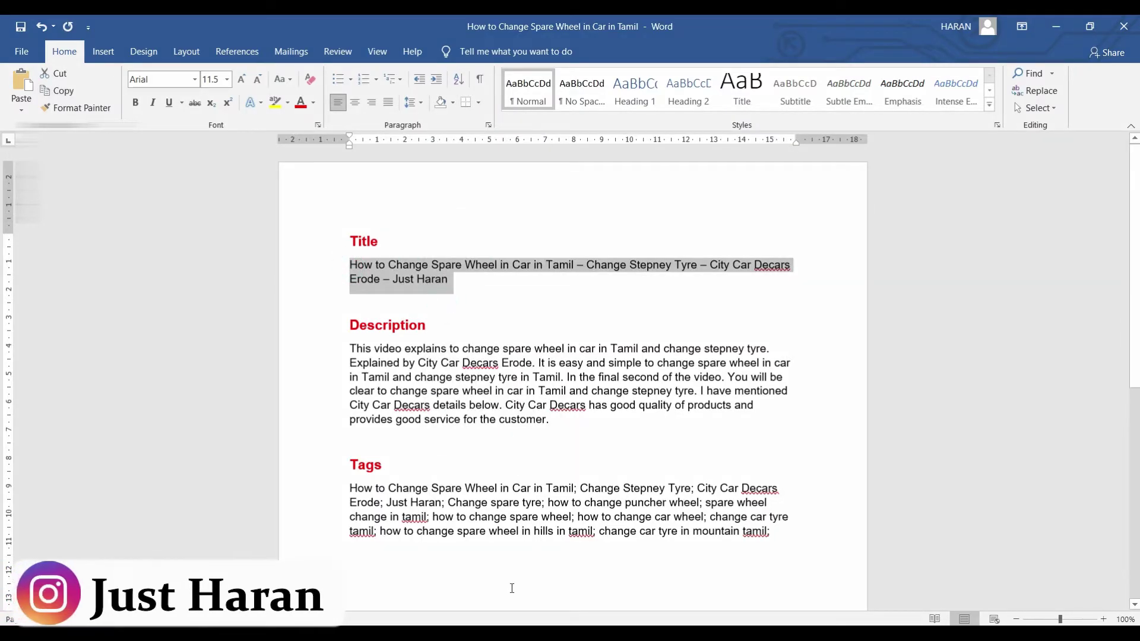
key("alt+Tab")
triple_click(423, 245)
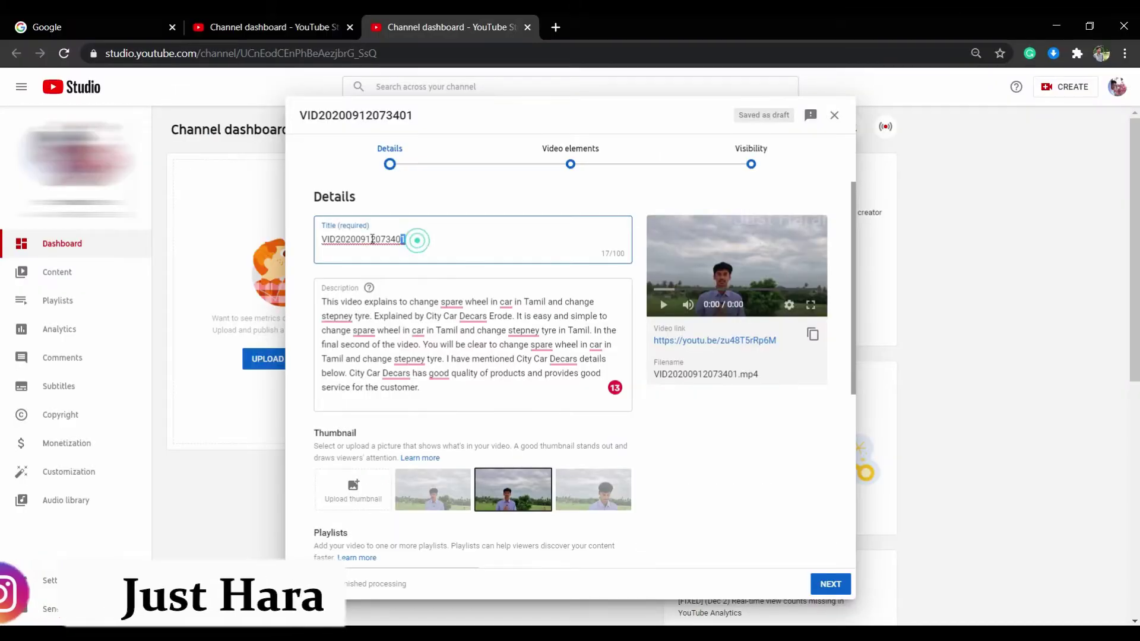
key("ctrl+v")
Step: Select the middle suggested thumbnail, and open the custom thumbnail file selection and cancel it without picking an image
scroll(314, 296, "down", 2)
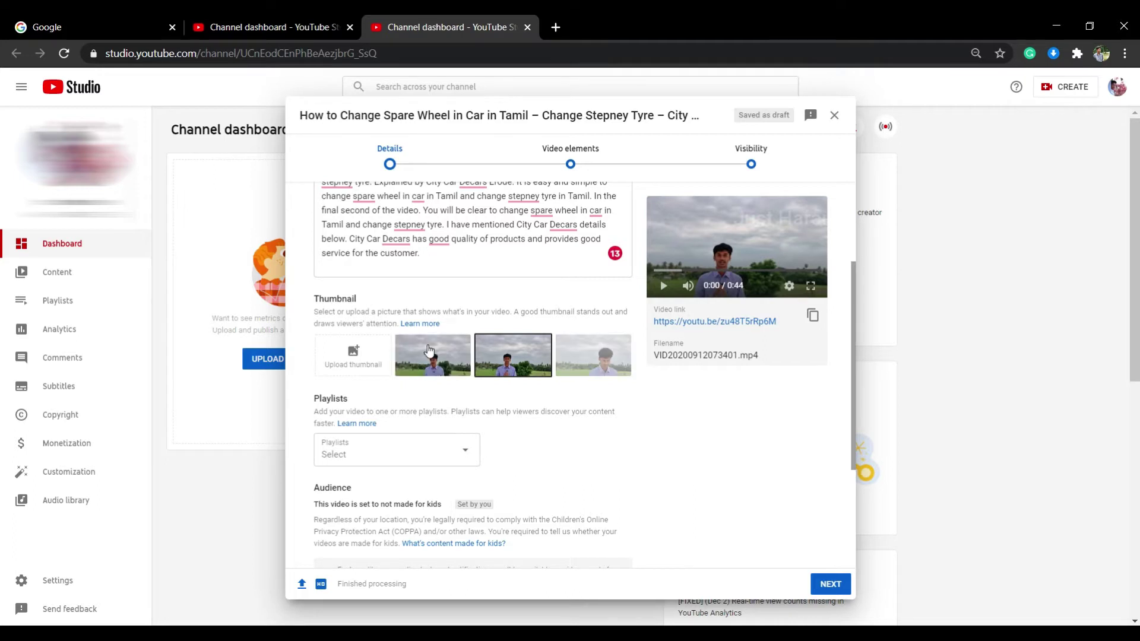
left_click(506, 352)
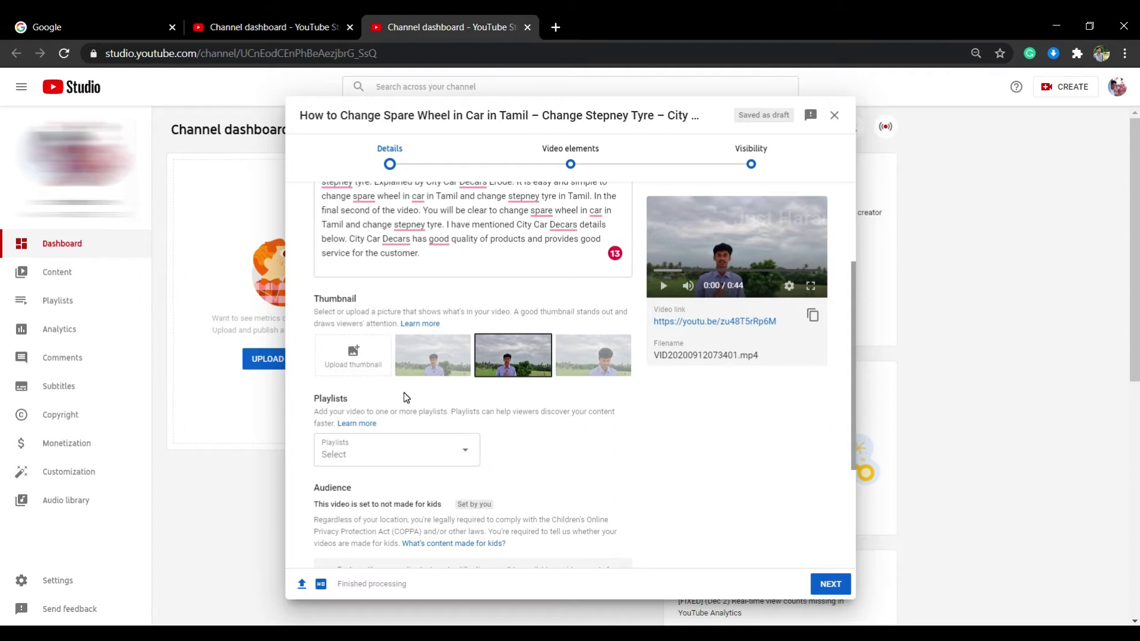
left_click(345, 355)
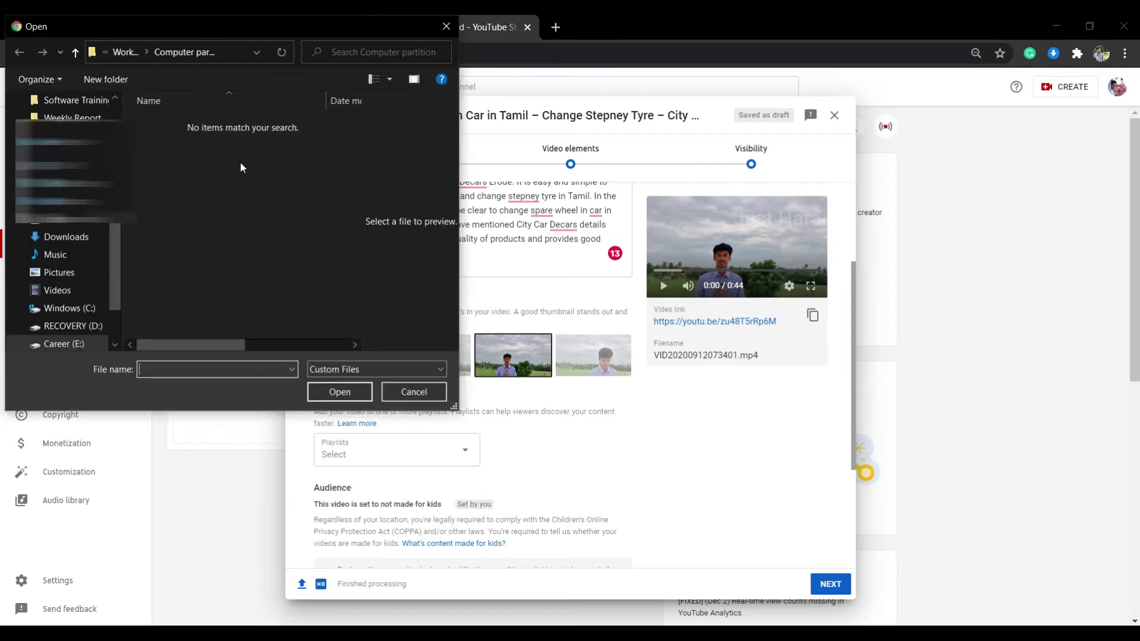
left_click(416, 394)
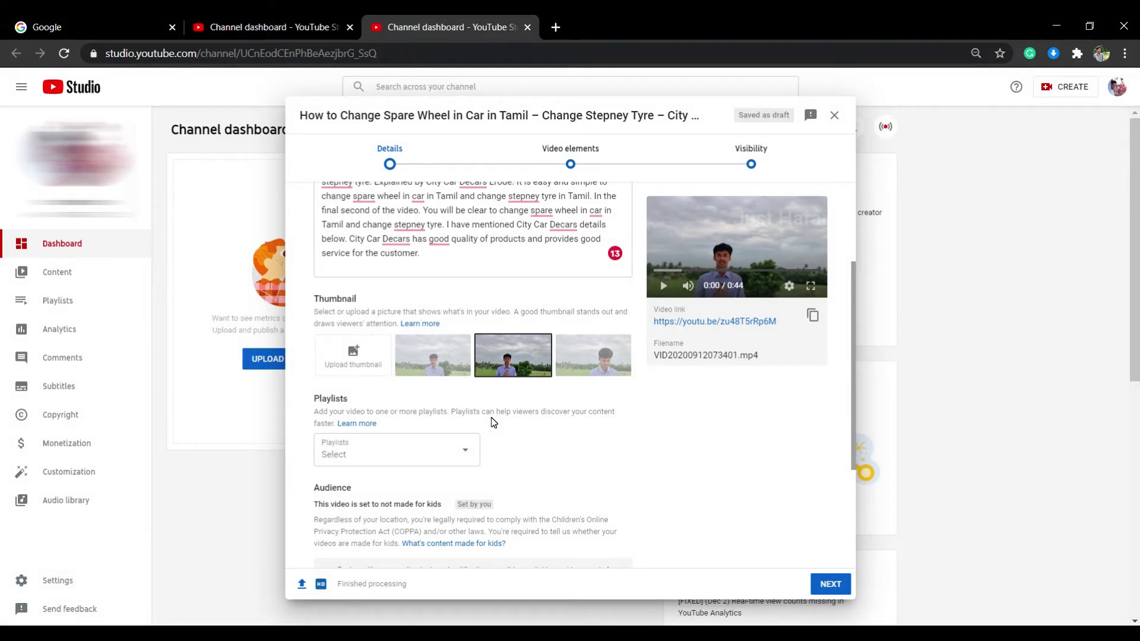
Step: View the available playlists for the video and close the list without choosing one
scroll(415, 423, "down", 1)
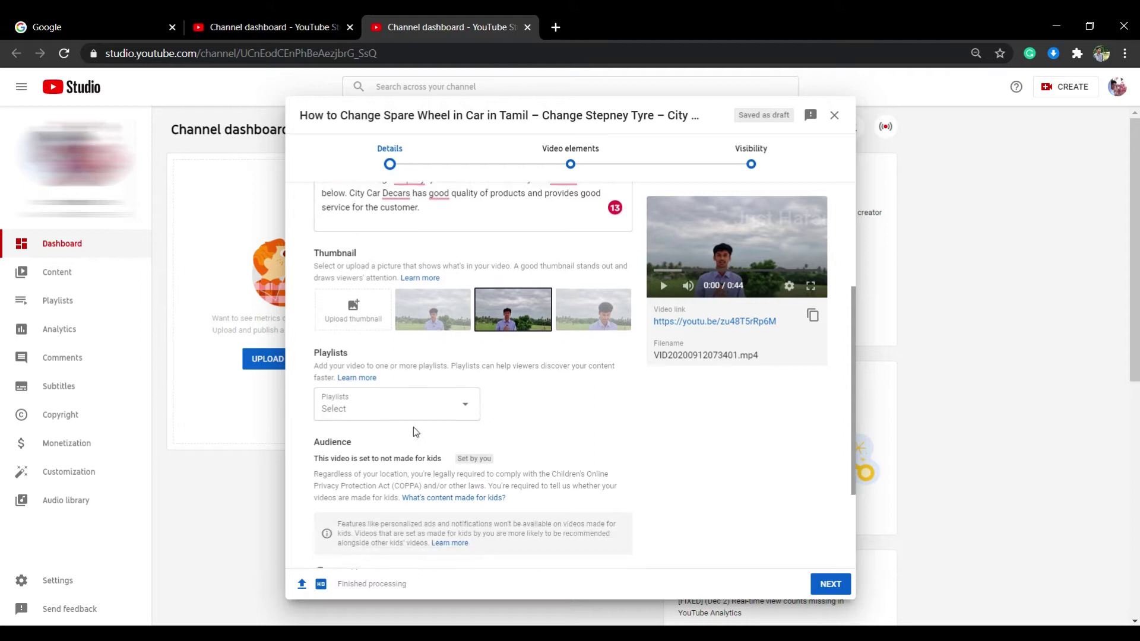
left_click(380, 389)
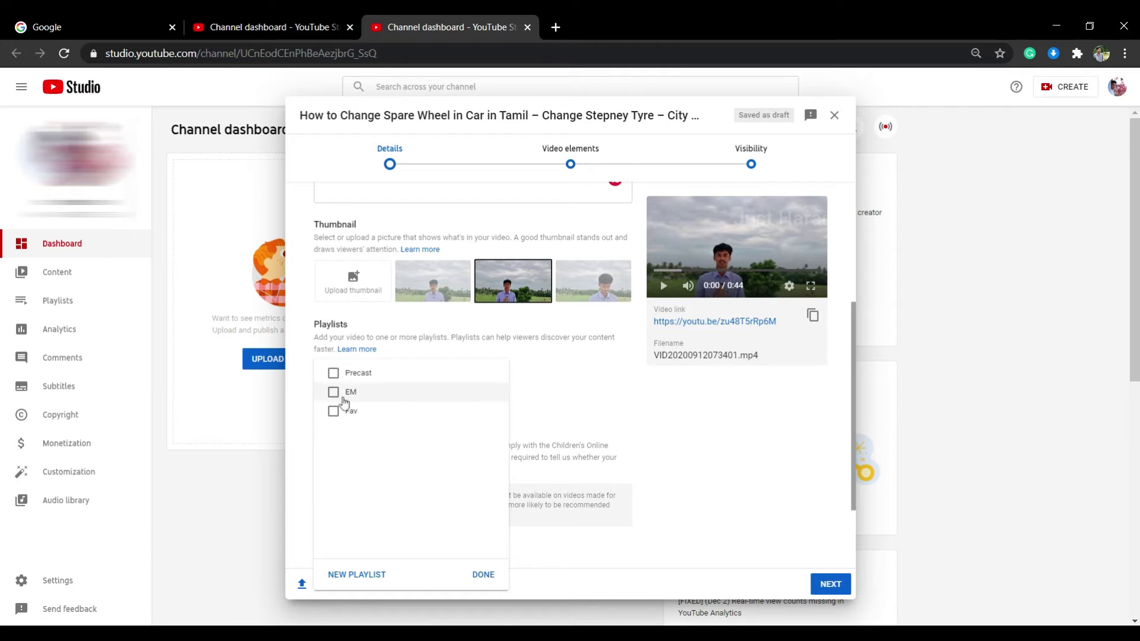
left_click(630, 379)
Step: Set the audience to "No, it's not made for kids" and expand the advanced age restriction settings
scroll(315, 340, "down", 2)
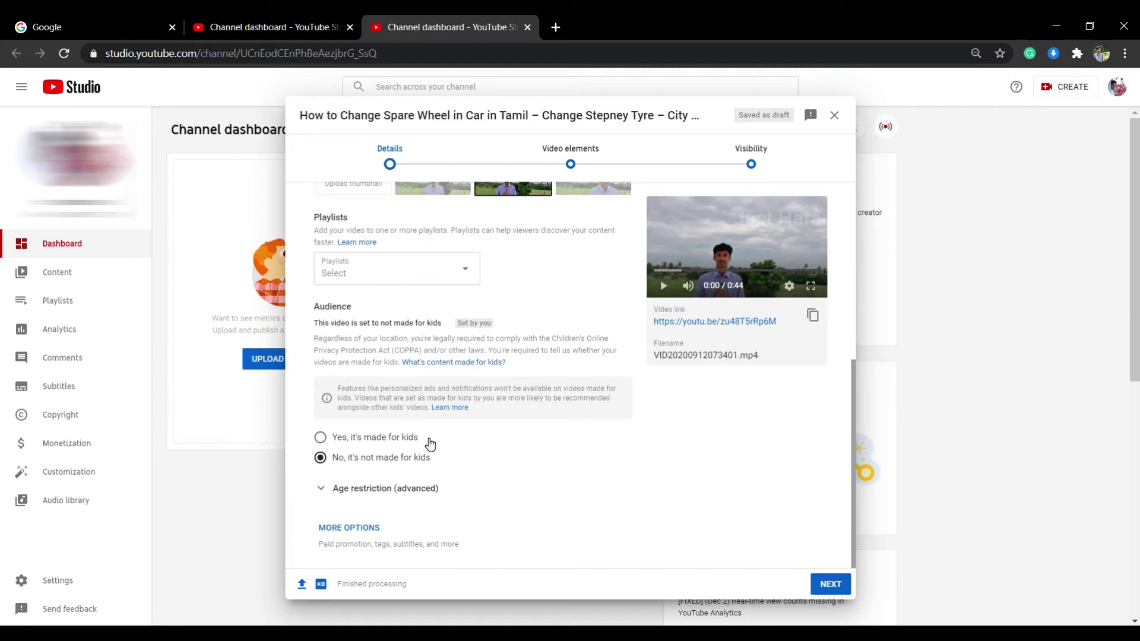
left_click(364, 438)
left_click_drag(364, 458, 370, 458)
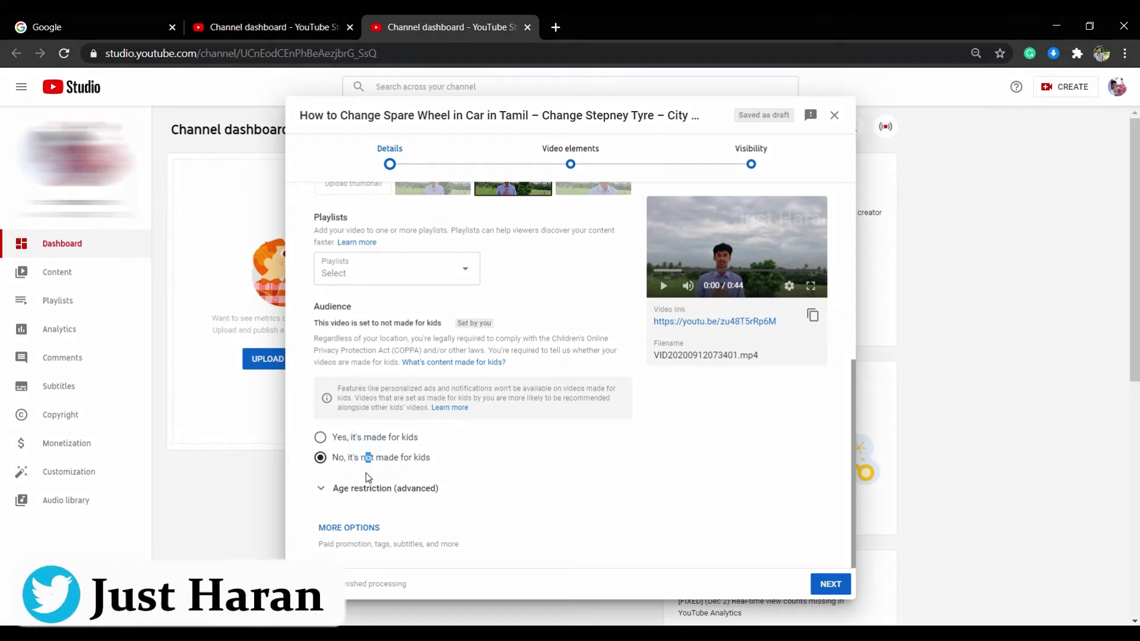
left_click(337, 490)
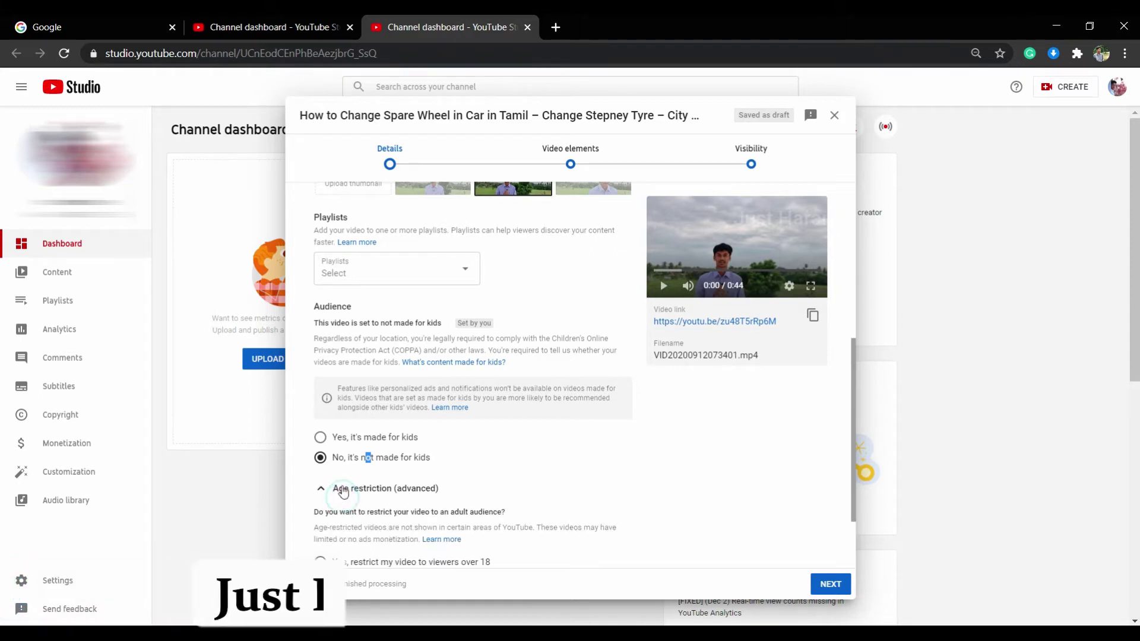
scroll(360, 450, "down", 2)
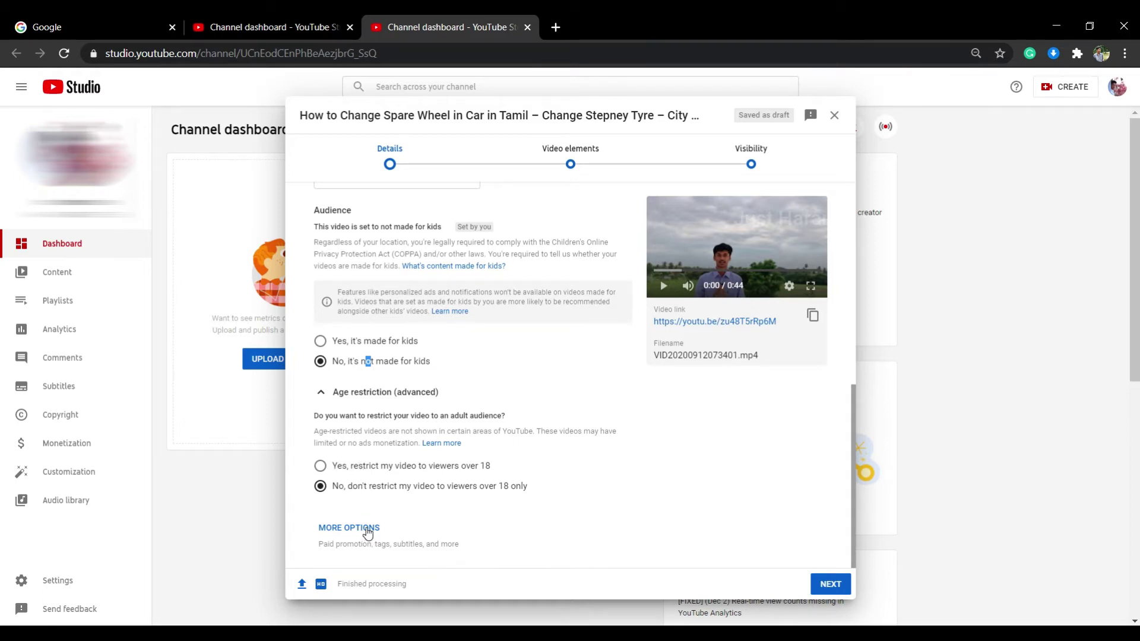
Step: Show the video's additional options and look through the paid promotion and tags sections
left_click(368, 533)
scroll(391, 470, "down", 4)
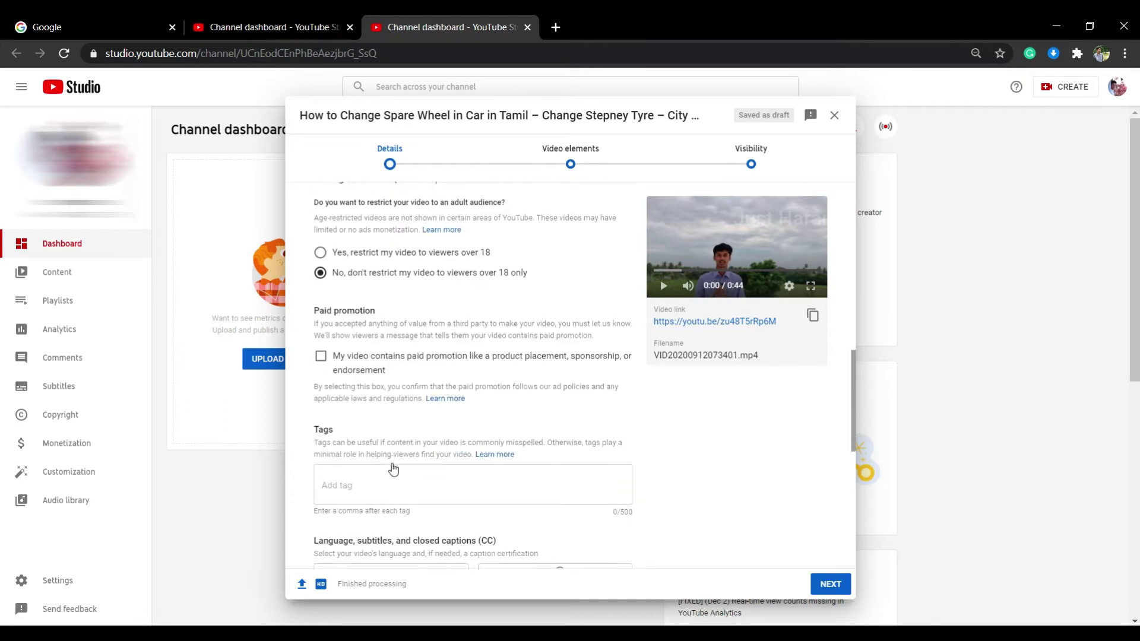
scroll(393, 469, "down", 1)
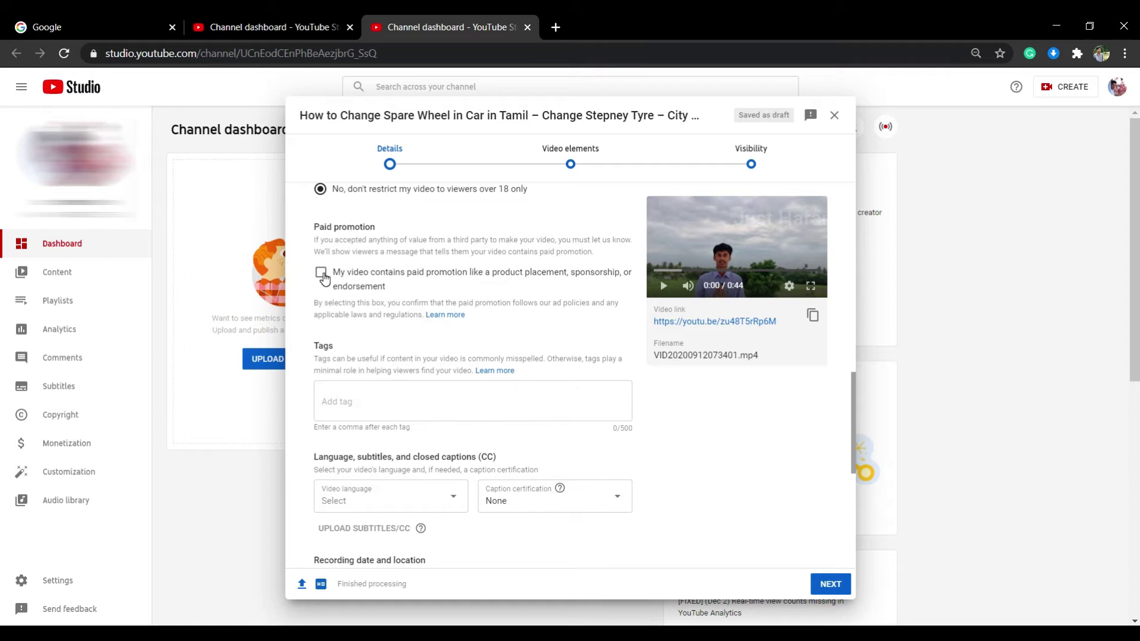
scroll(321, 315, "down", 2)
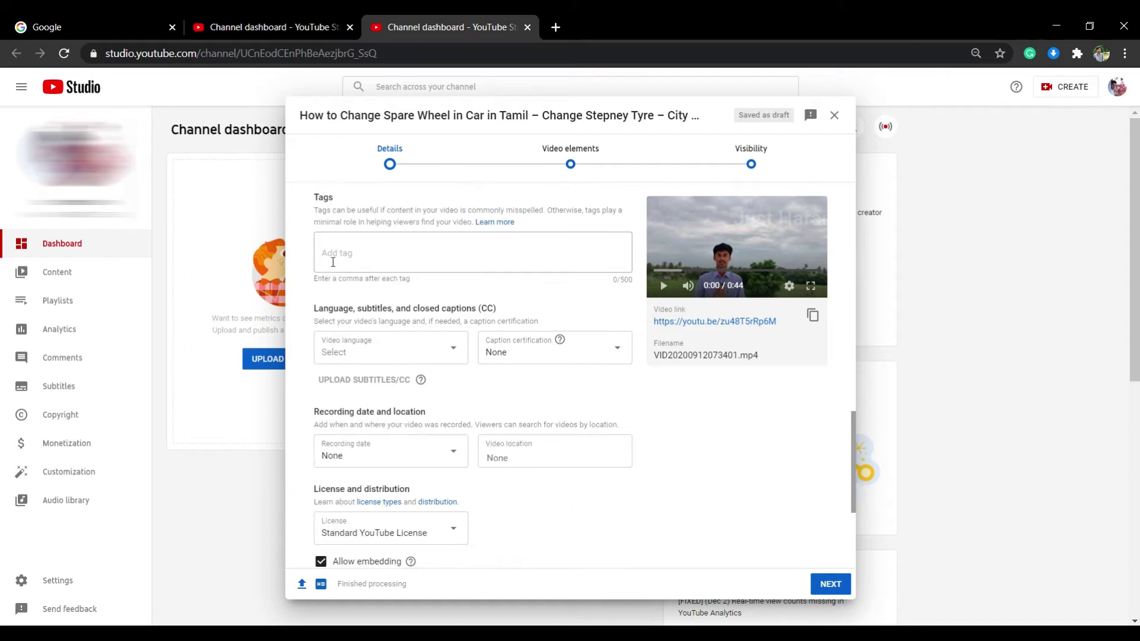
Step: Add the tag "How to Change Spare Wheel in Car in Tamil" by copying that phrase from the video title
left_click(333, 262)
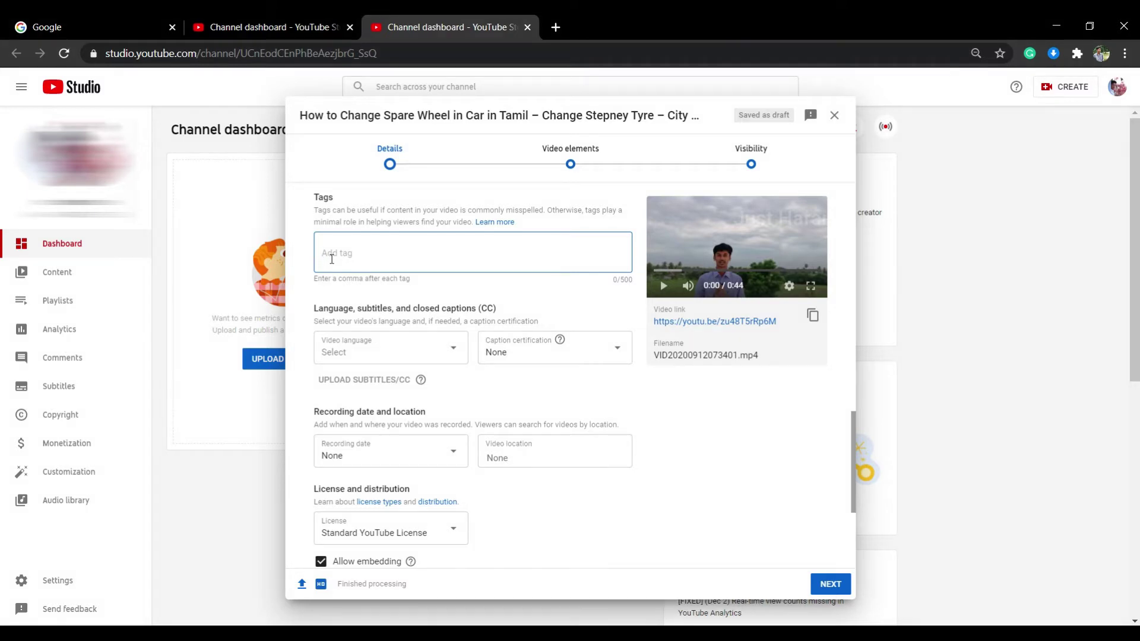
left_click_drag(300, 116, 528, 117)
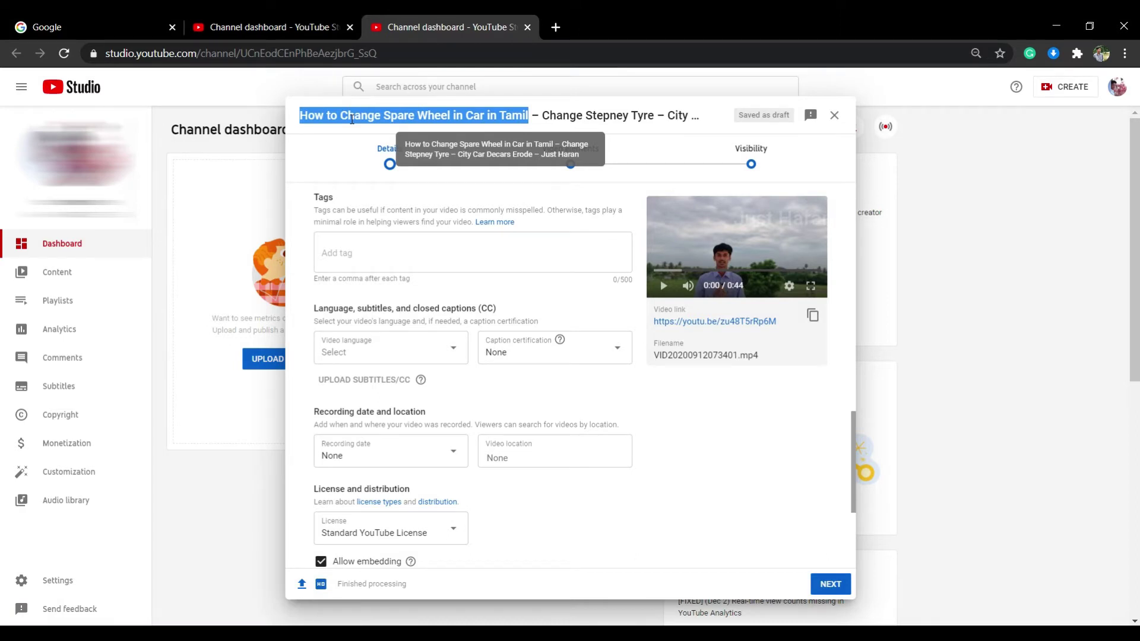
right_click(352, 118)
left_click(365, 131)
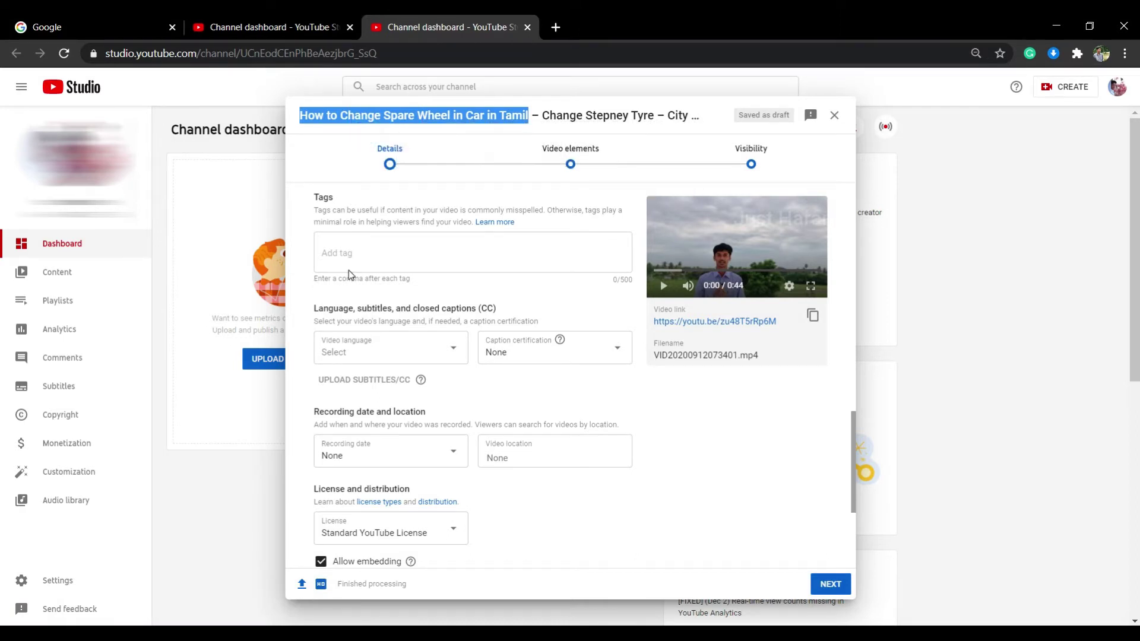
left_click(344, 250)
right_click(344, 250)
left_click(386, 363)
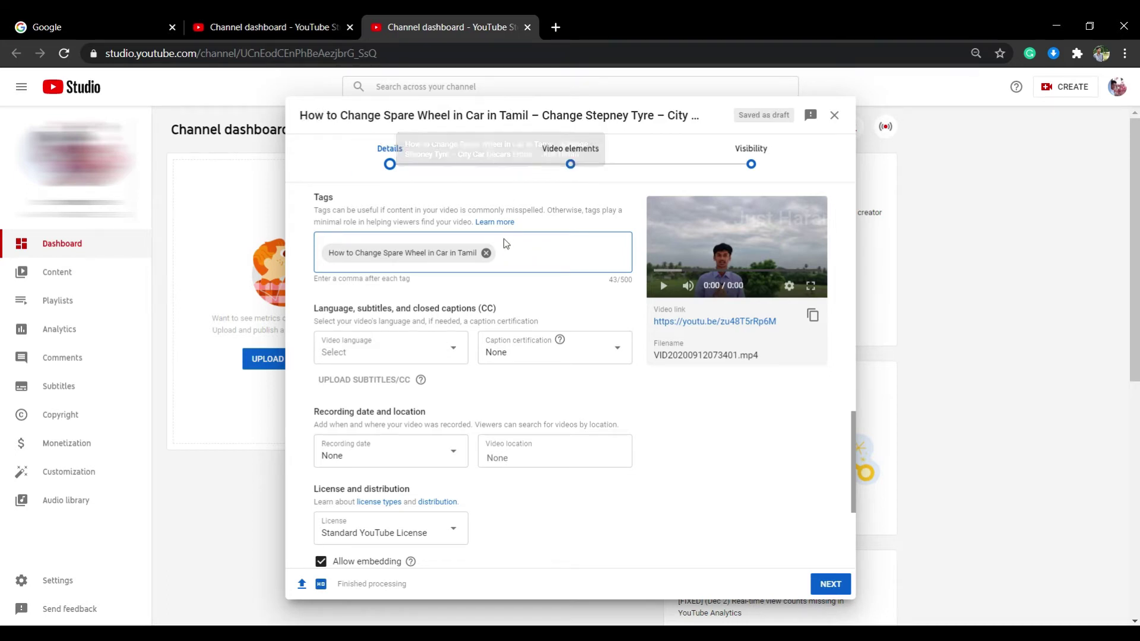
Step: Add the tag "Change Stepney Tyre" by copying that phrase from the video title
left_click_drag(541, 114, 655, 119)
right_click(655, 127)
left_click(656, 125)
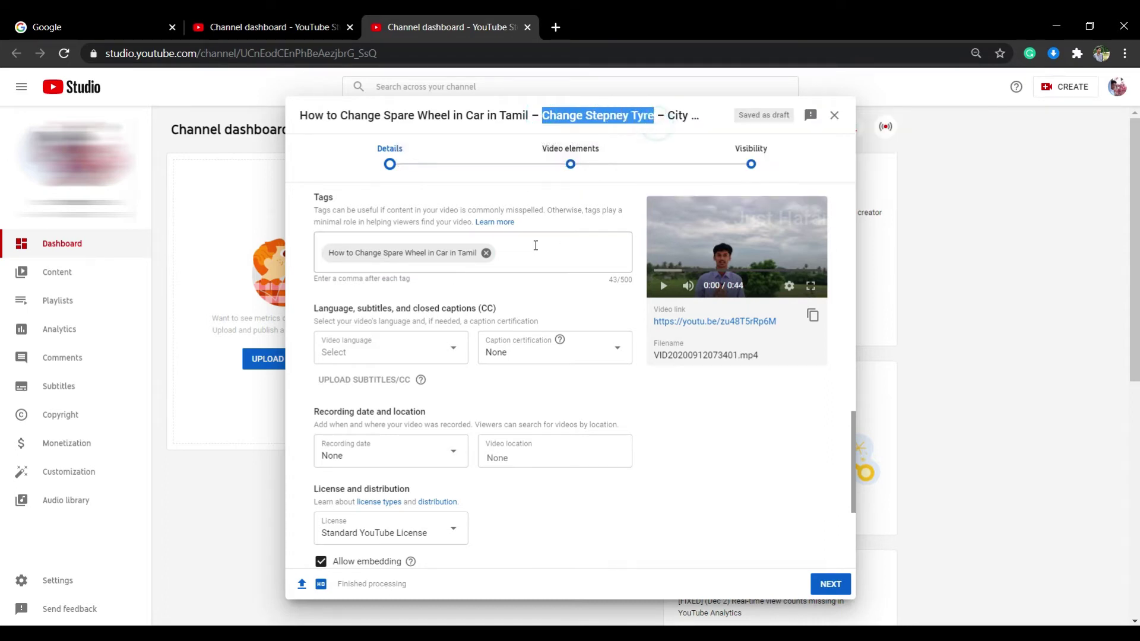
right_click(534, 252)
left_click(589, 365)
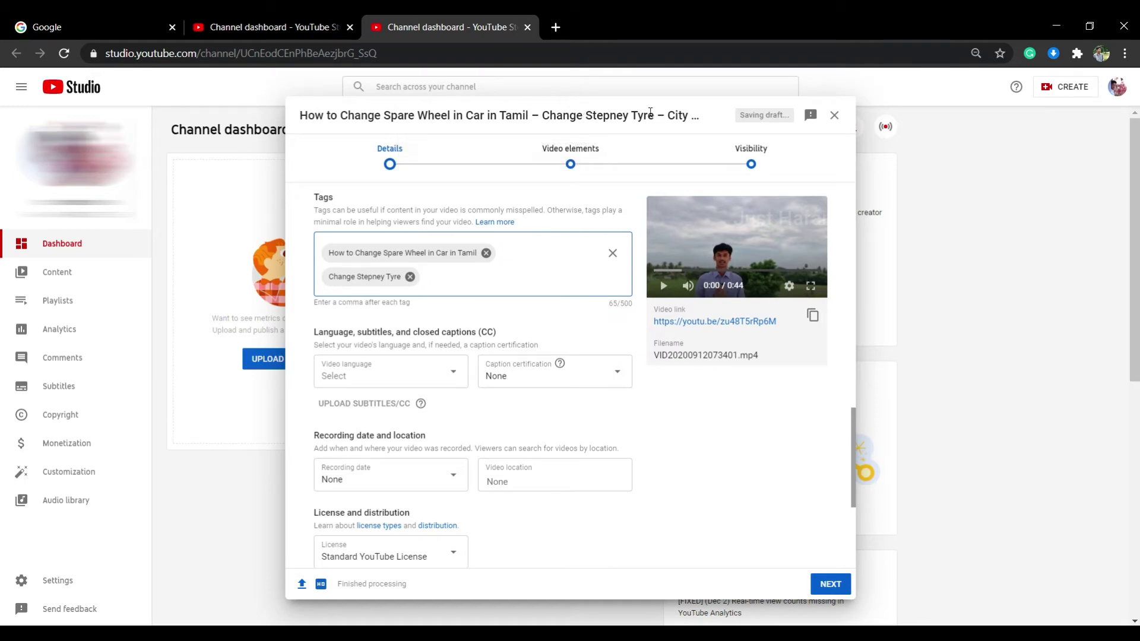
Step: Add the tag "City Car Decars Erode" by copying that phrase from the video title
scroll(417, 277, "up", 6)
scroll(416, 277, "up", 10)
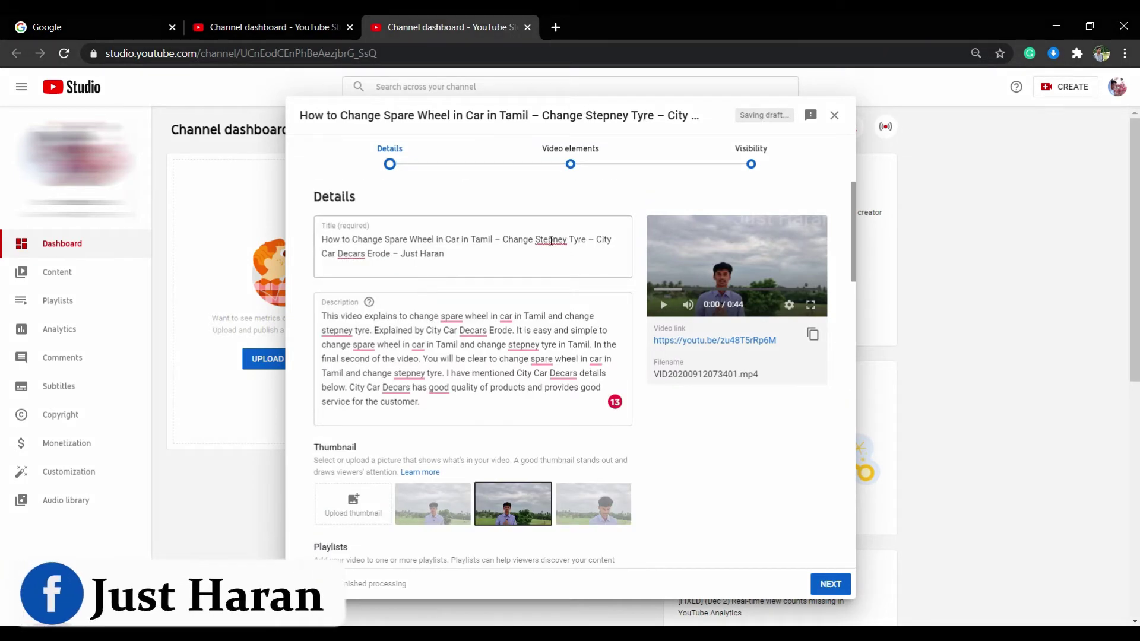
left_click_drag(599, 238, 390, 255)
right_click(390, 255)
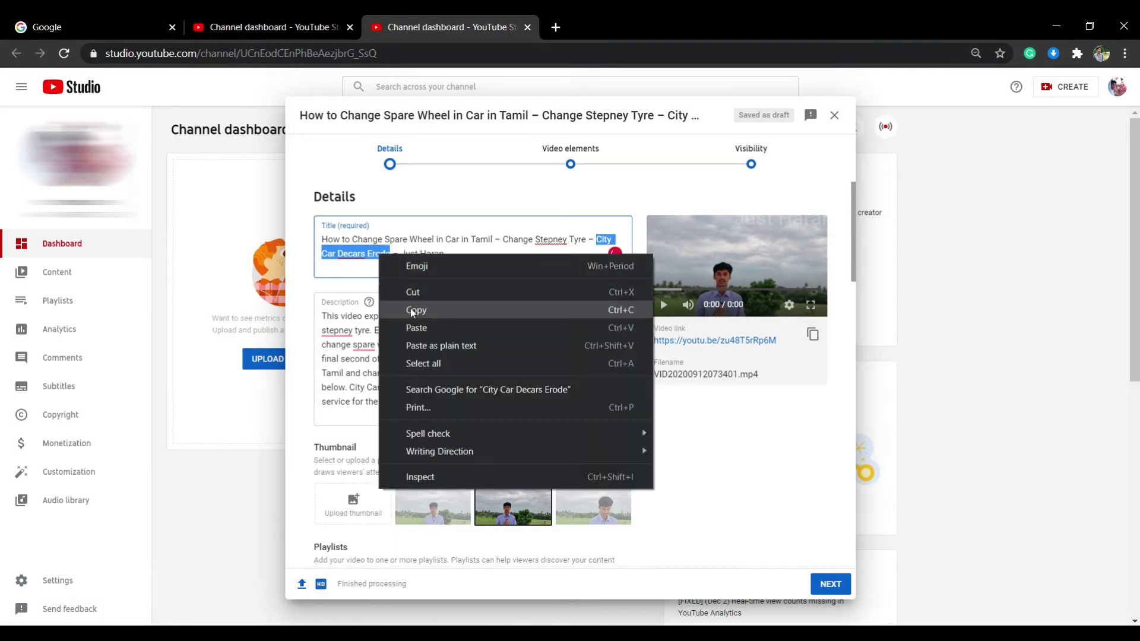
left_click(414, 308)
scroll(418, 311, "down", 10)
scroll(418, 311, "down", 2)
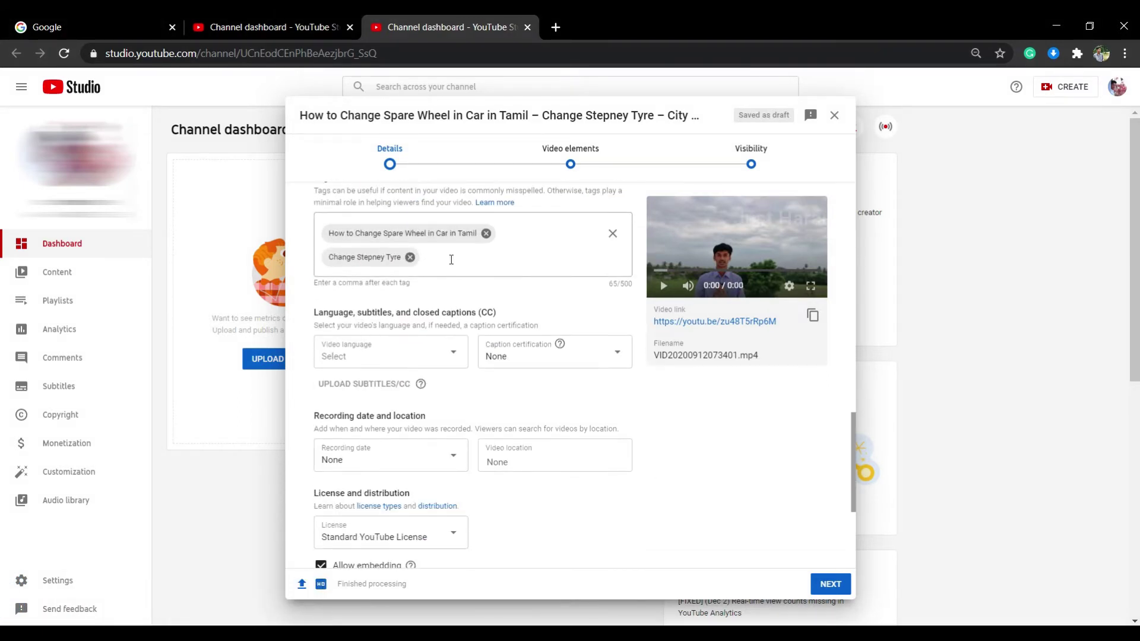
right_click(450, 259)
left_click(502, 378)
Step: Add the channel name as a tag by copying it from the end of the video title
scroll(416, 297, "up", 12)
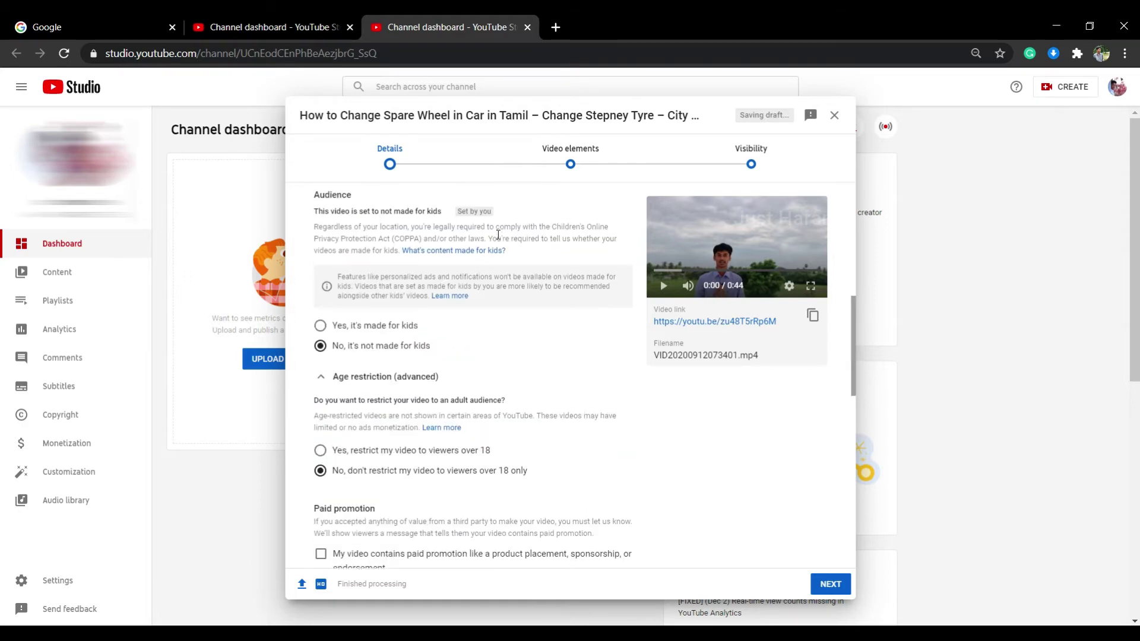
mouse_move(455, 254)
left_mouse_down()
mouse_move(398, 252)
mouse_move(444, 254)
left_mouse_up()
right_click(404, 251)
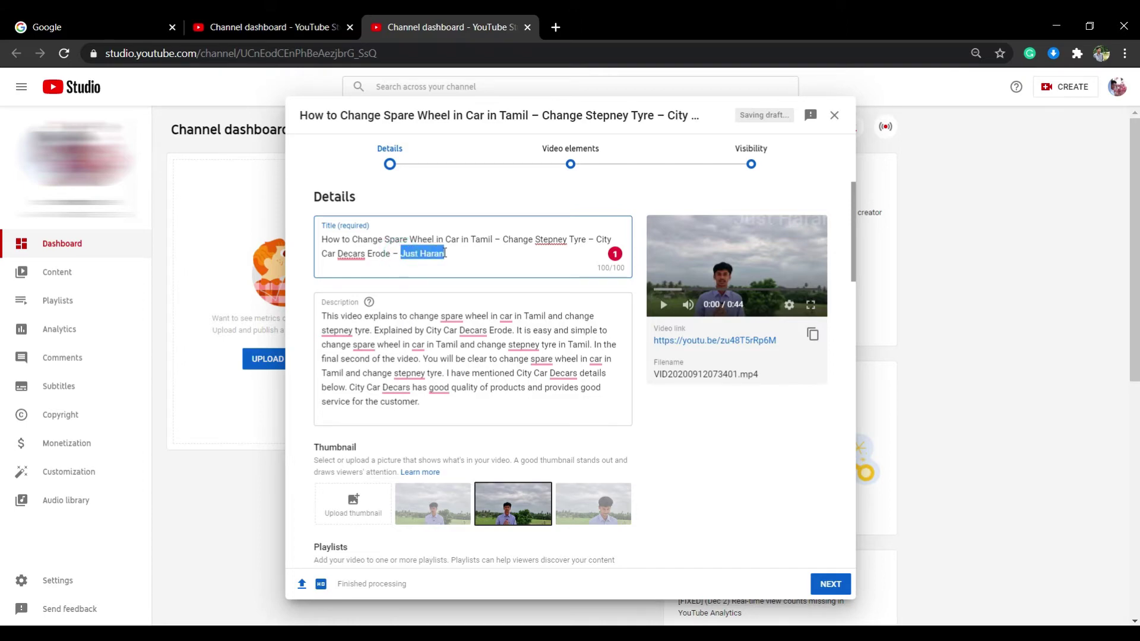
right_click(433, 254)
left_click(454, 309)
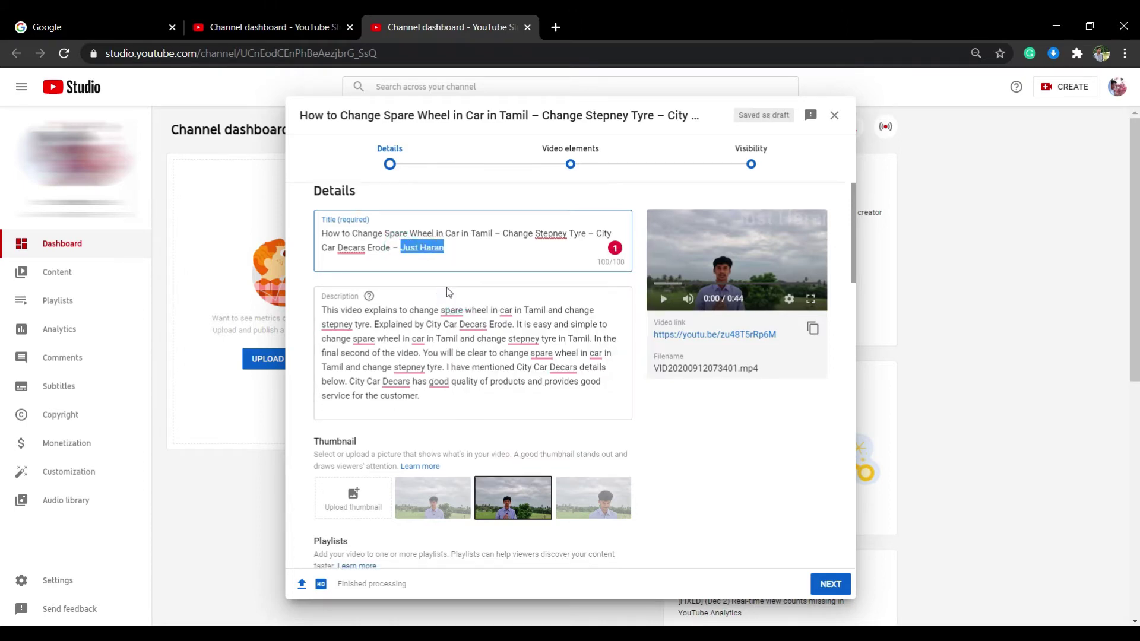
scroll(535, 386, "down", 15)
left_click(543, 418)
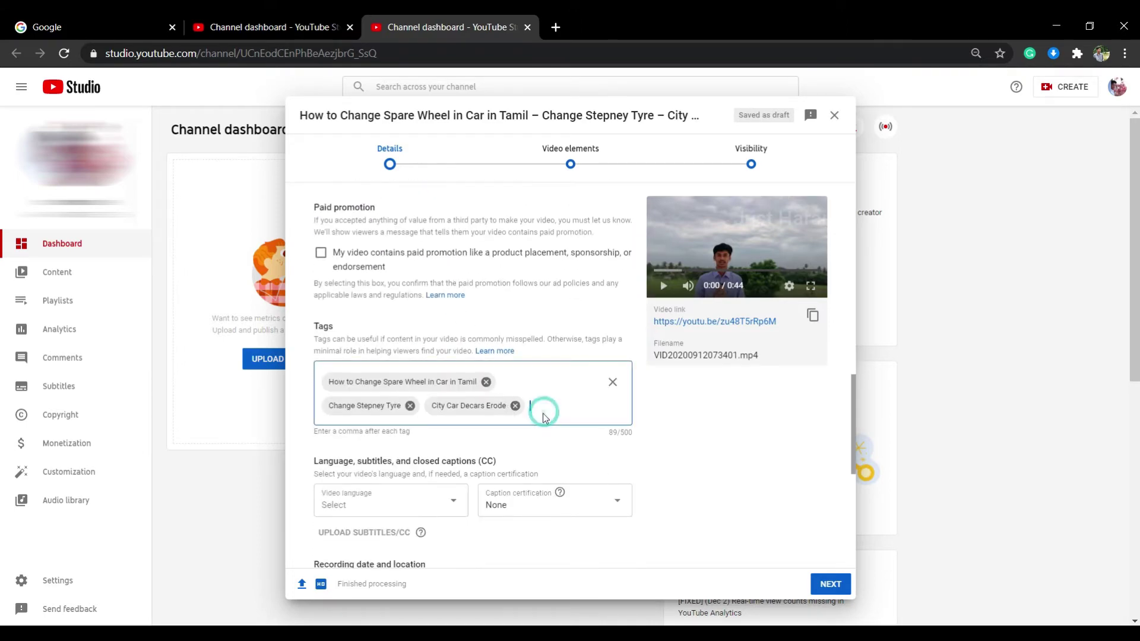
right_click(542, 415)
left_click(585, 307)
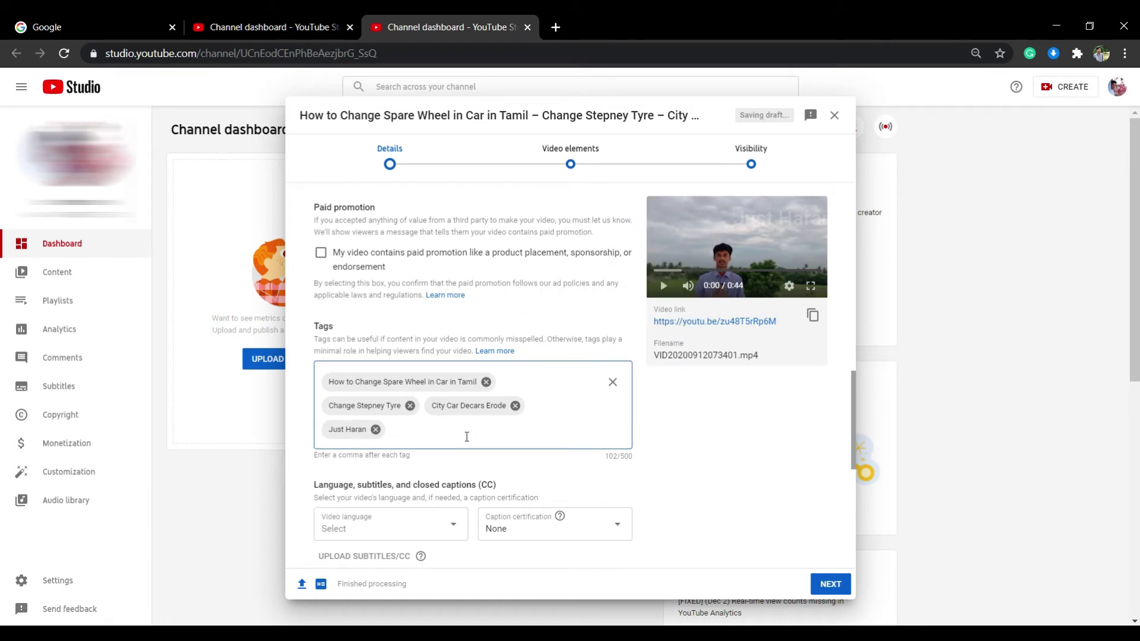
Step: Review the added tags and check the character counter of the tags field
scroll(466, 437, "up", 1)
scroll(463, 409, "down", 3)
left_click_drag(362, 312, 415, 324)
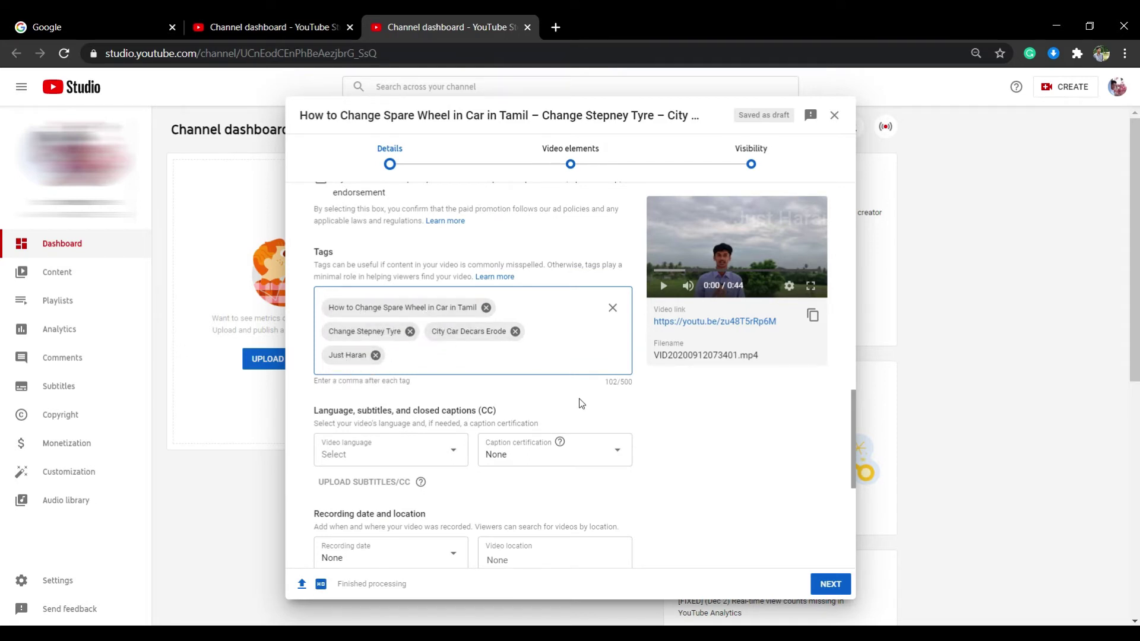
mouse_move(607, 383)
left_mouse_down()
mouse_move(639, 390)
mouse_move(615, 382)
left_mouse_up()
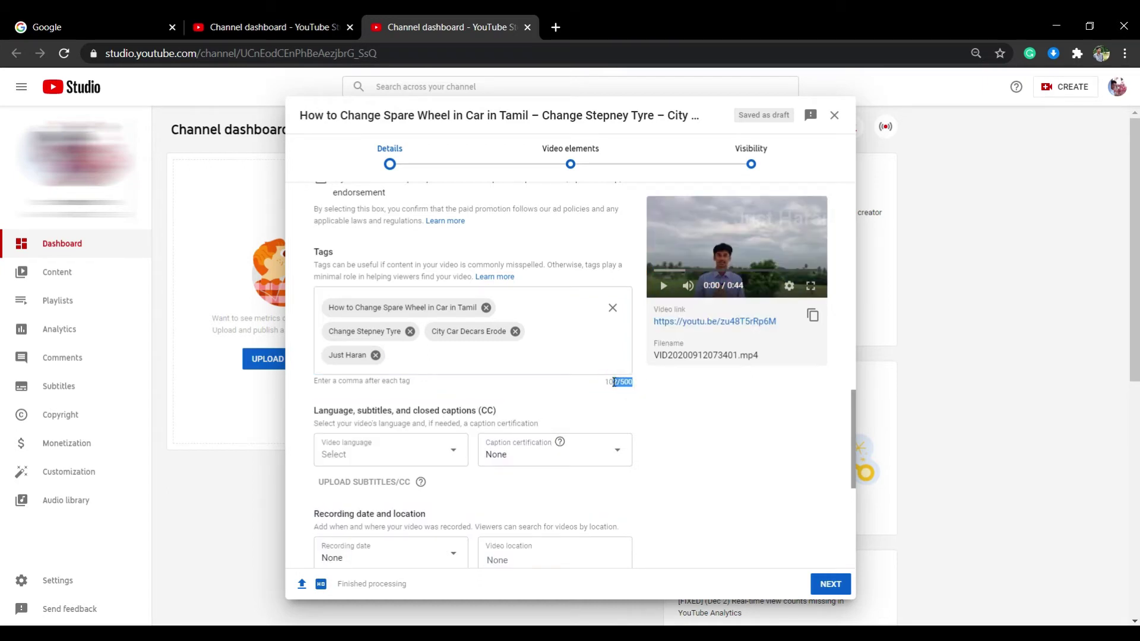
left_click(451, 358)
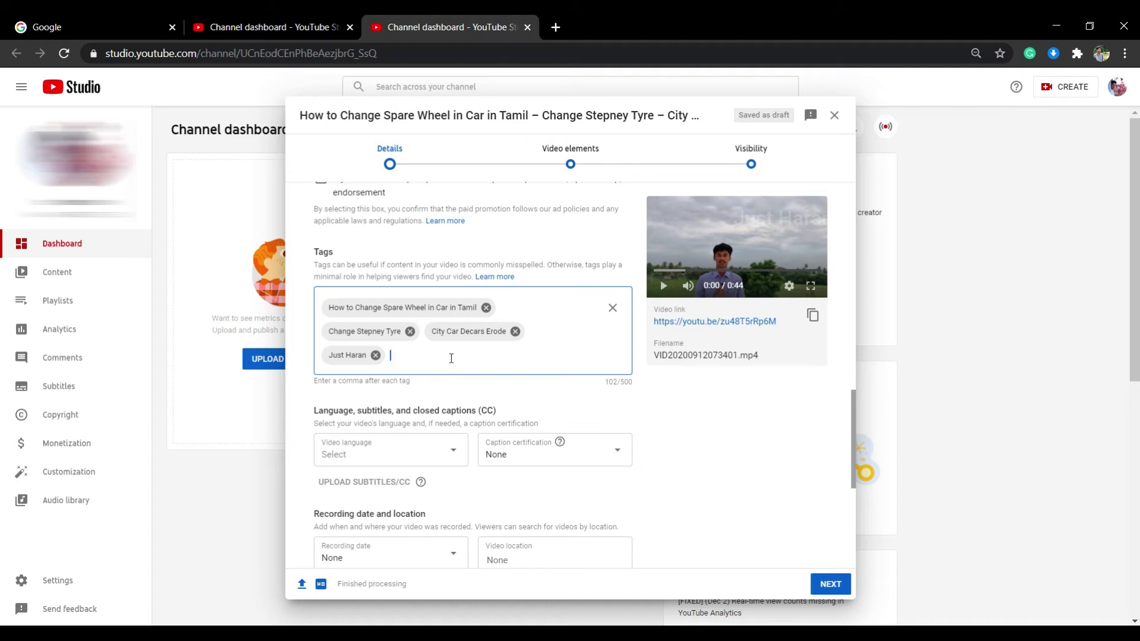
Step: Keep publishing to the subscriptions feed and notifying subscribers enabled, and set the video category to Science & Technology
scroll(364, 295, "down", 3)
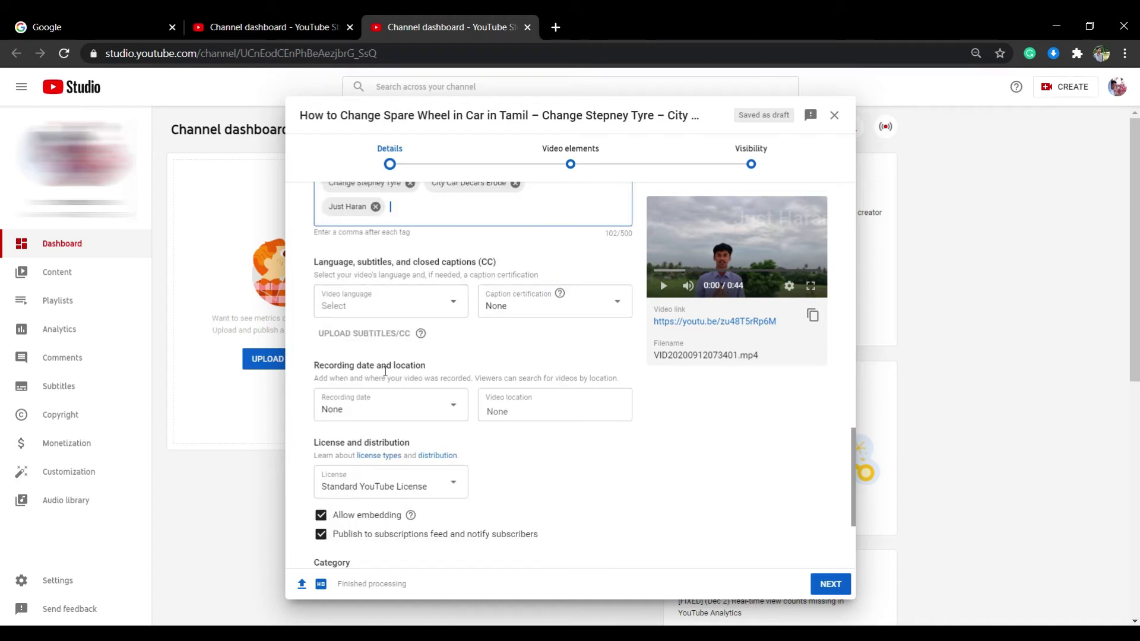
scroll(475, 432, "down", 3)
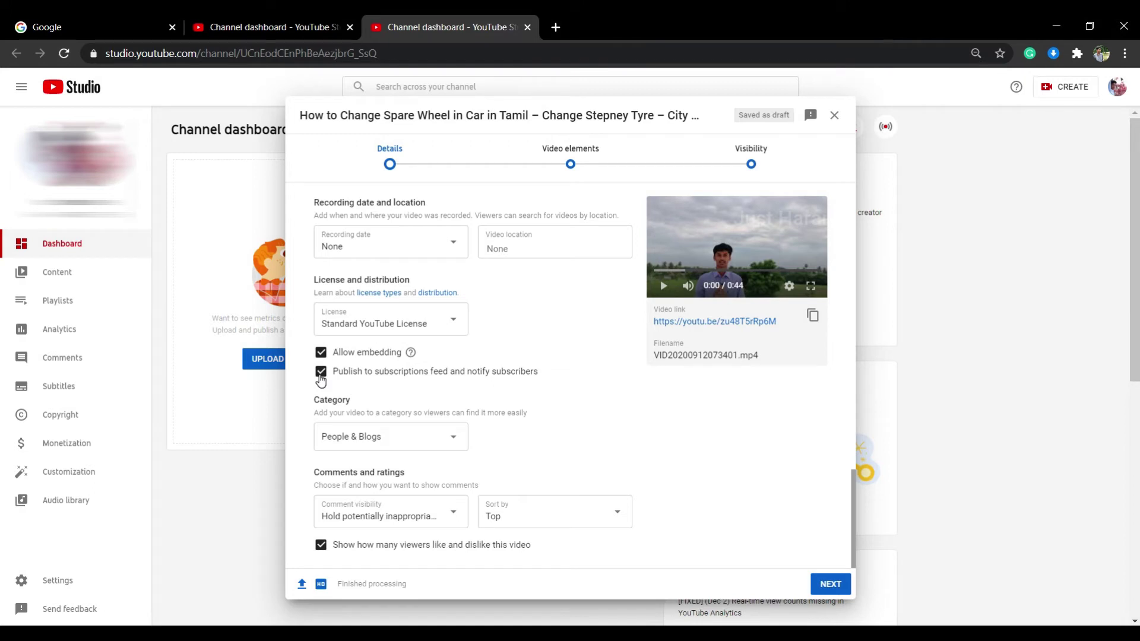
left_click(321, 374)
left_click(322, 374)
left_click(346, 437)
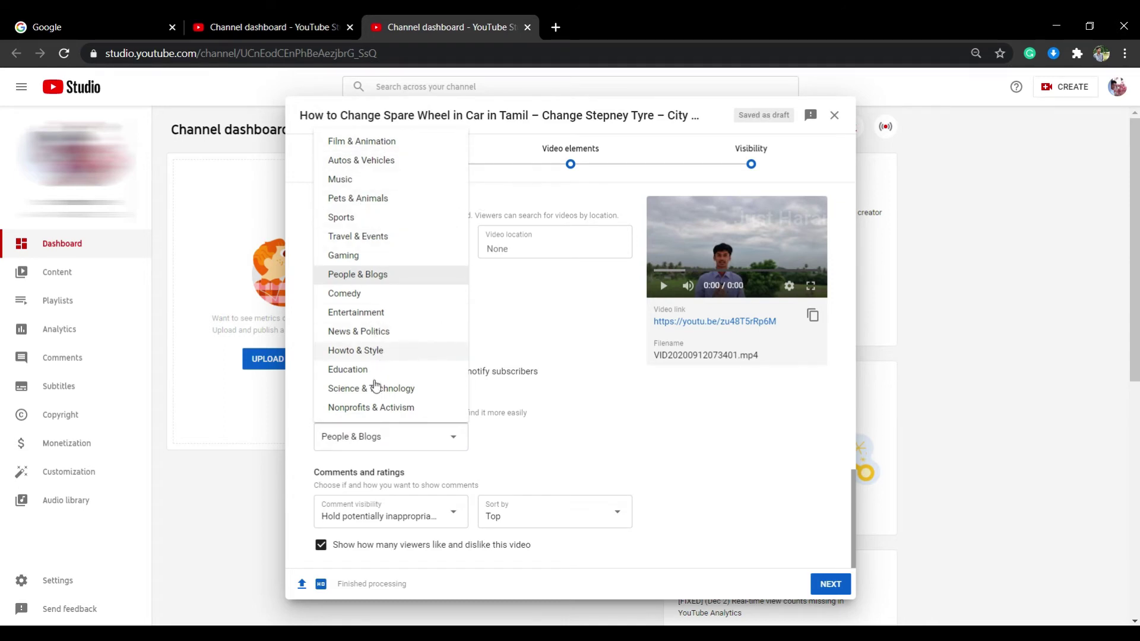
left_click(375, 387)
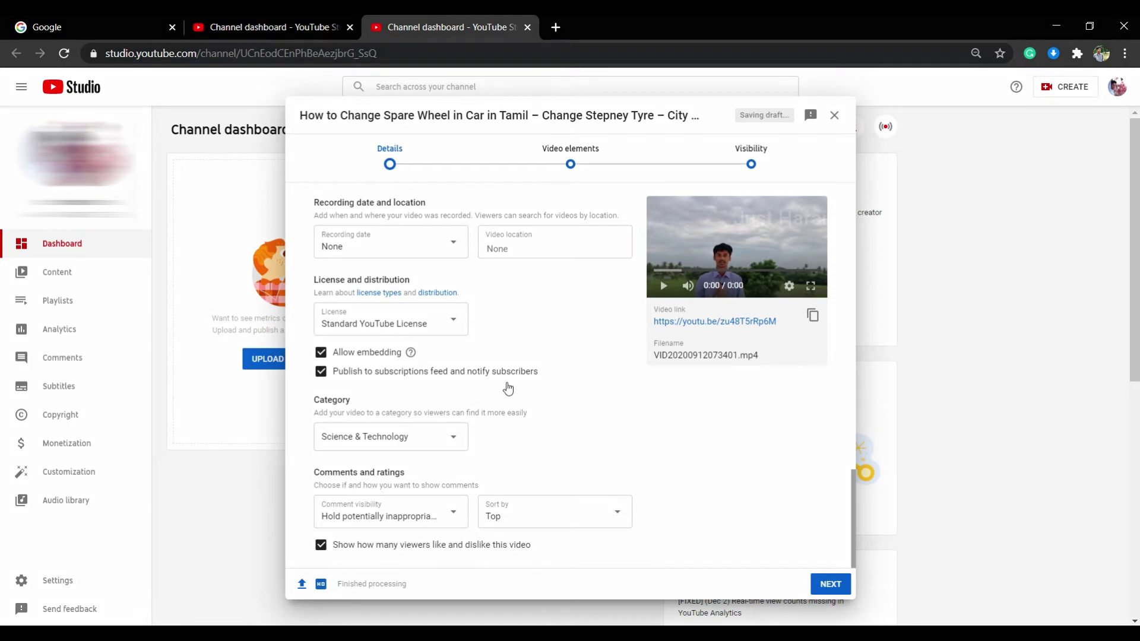
Step: Go to the video elements stage and add an end screen using the "1 video, 1 playlist, 1 subscribe" template
scroll(373, 465, "up", 1)
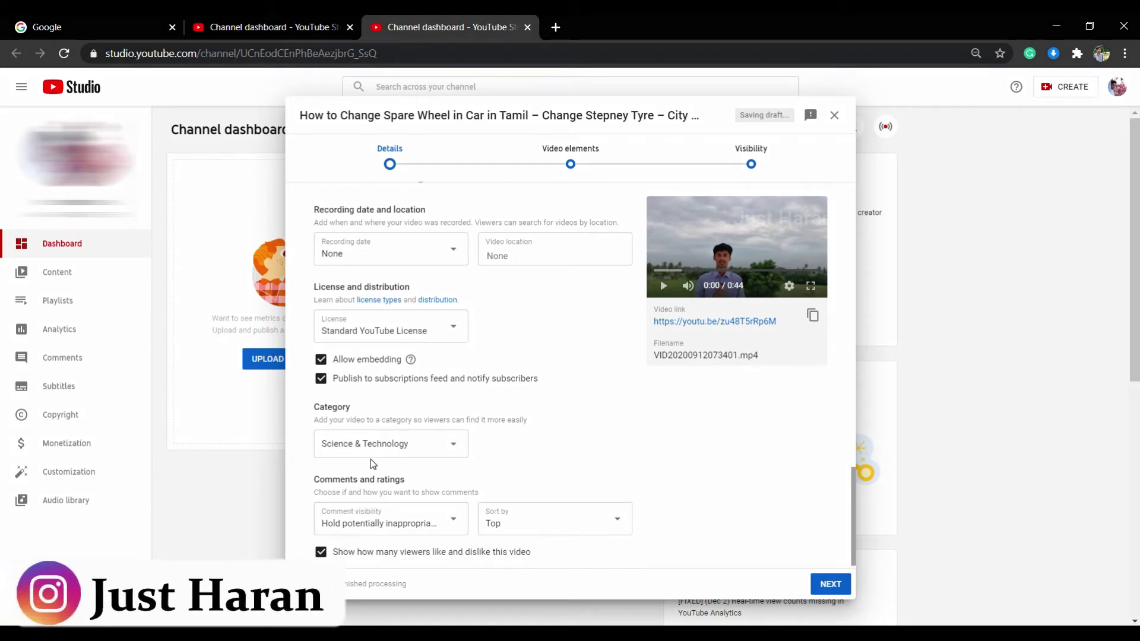
scroll(372, 465, "up", 20)
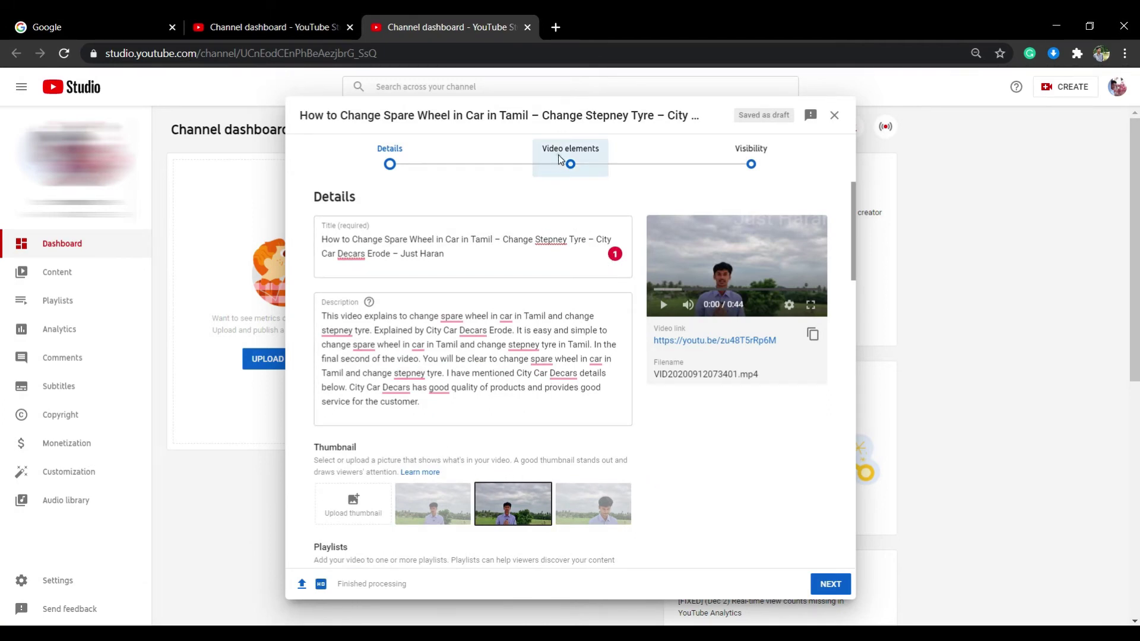
left_click(599, 168)
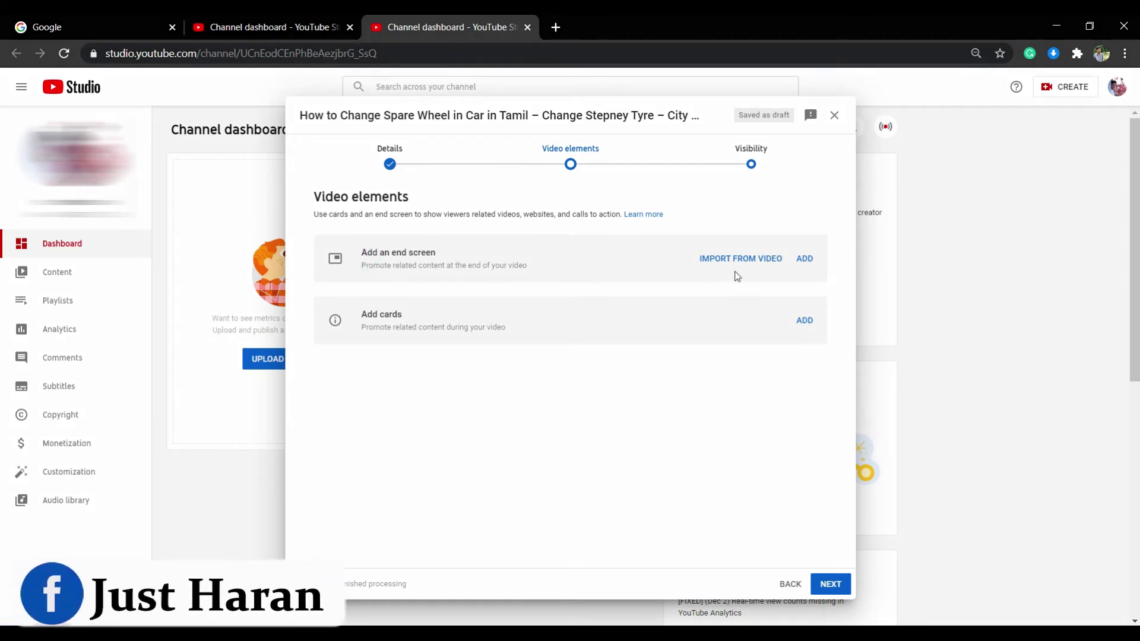
left_click(804, 259)
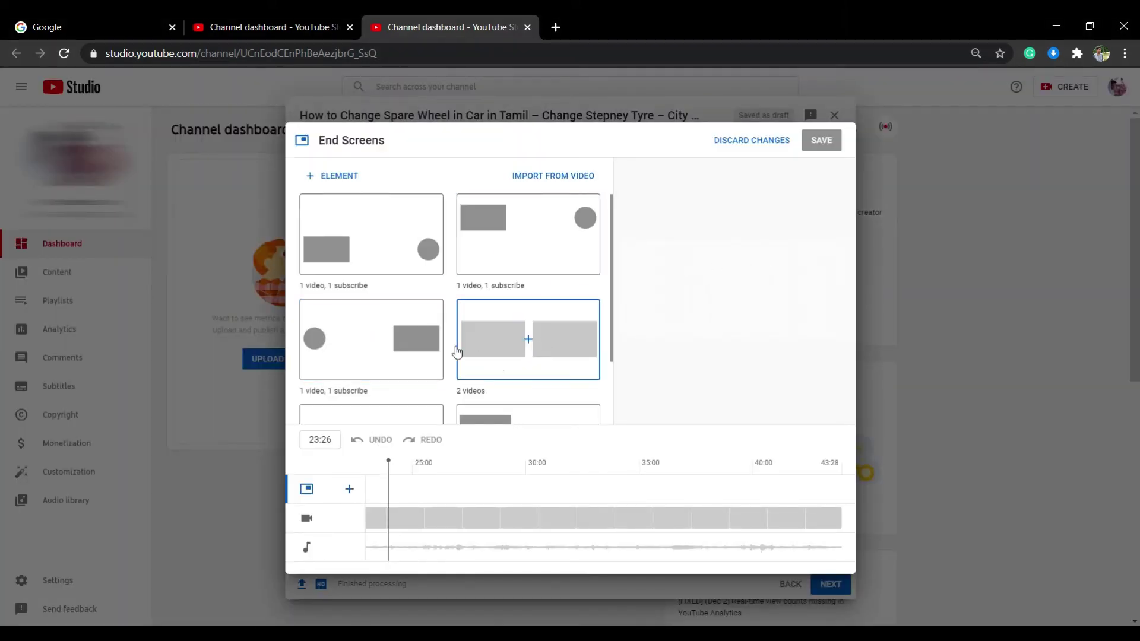
scroll(447, 329, "down", 2)
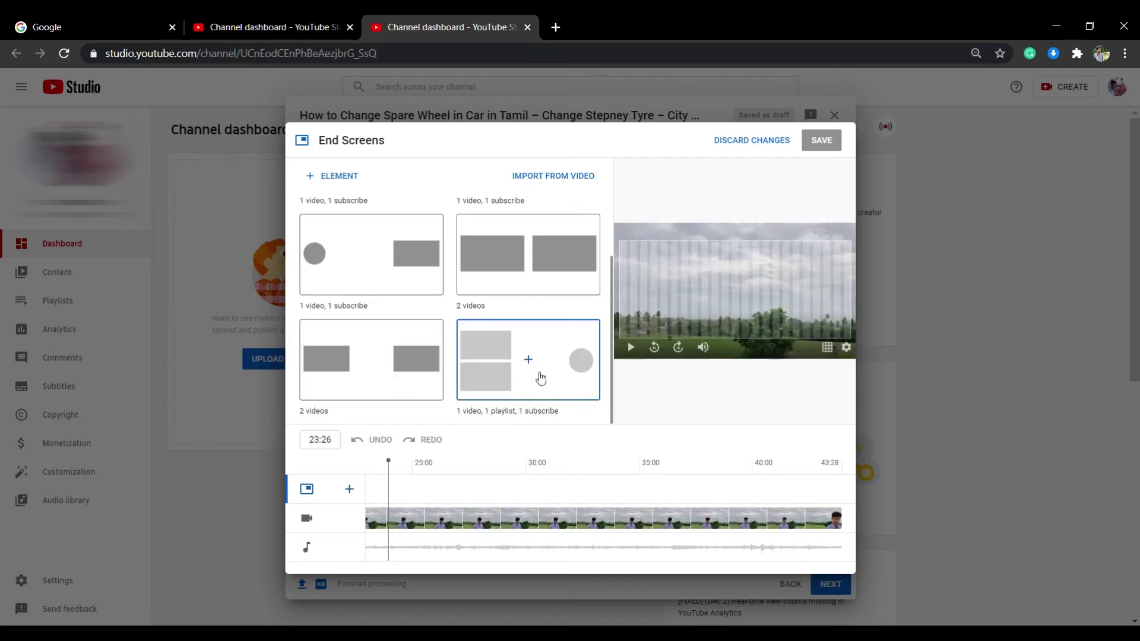
left_click(526, 359)
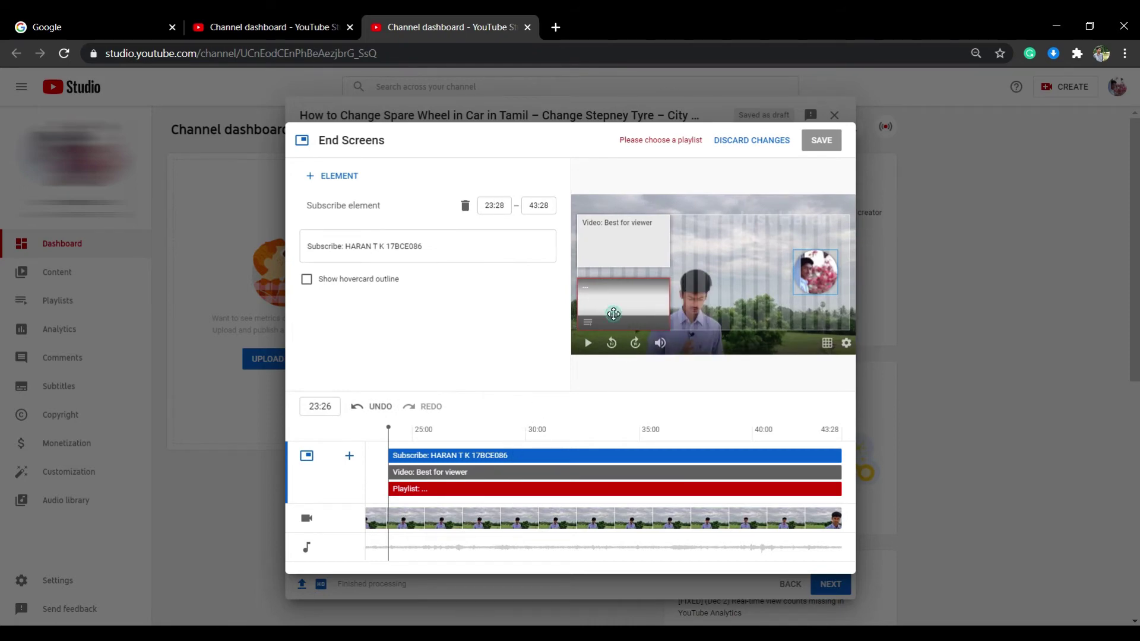
Step: Delete the playlist element from the end screen and shift the subscribe element slightly down in the frame
left_click(614, 313)
key("Delete")
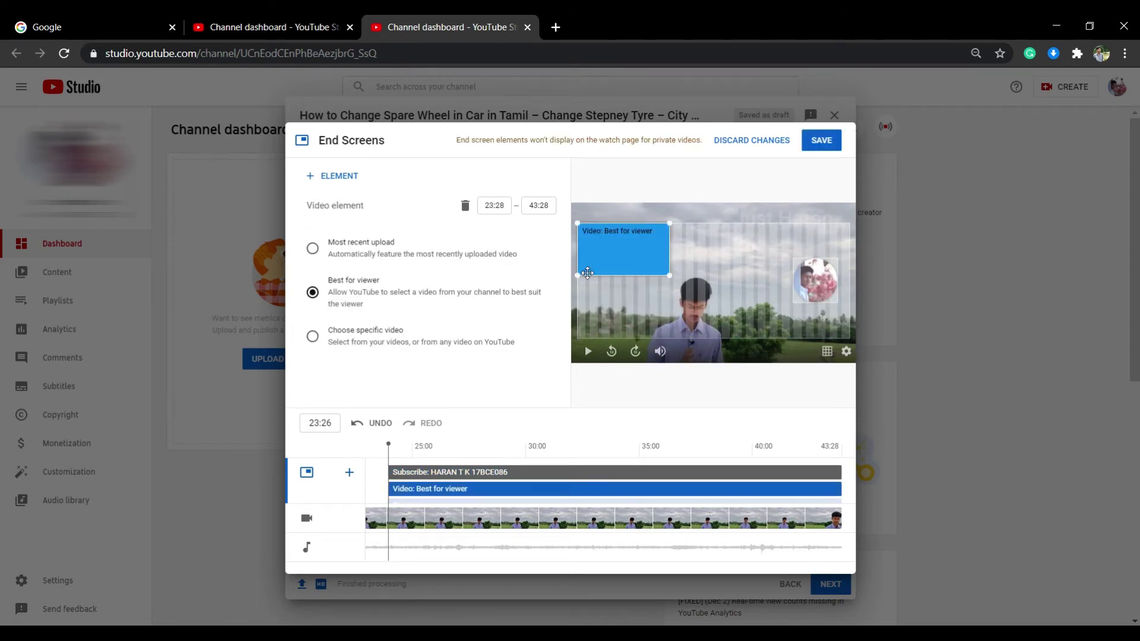
left_click(815, 278)
left_click_drag(814, 278, 811, 292)
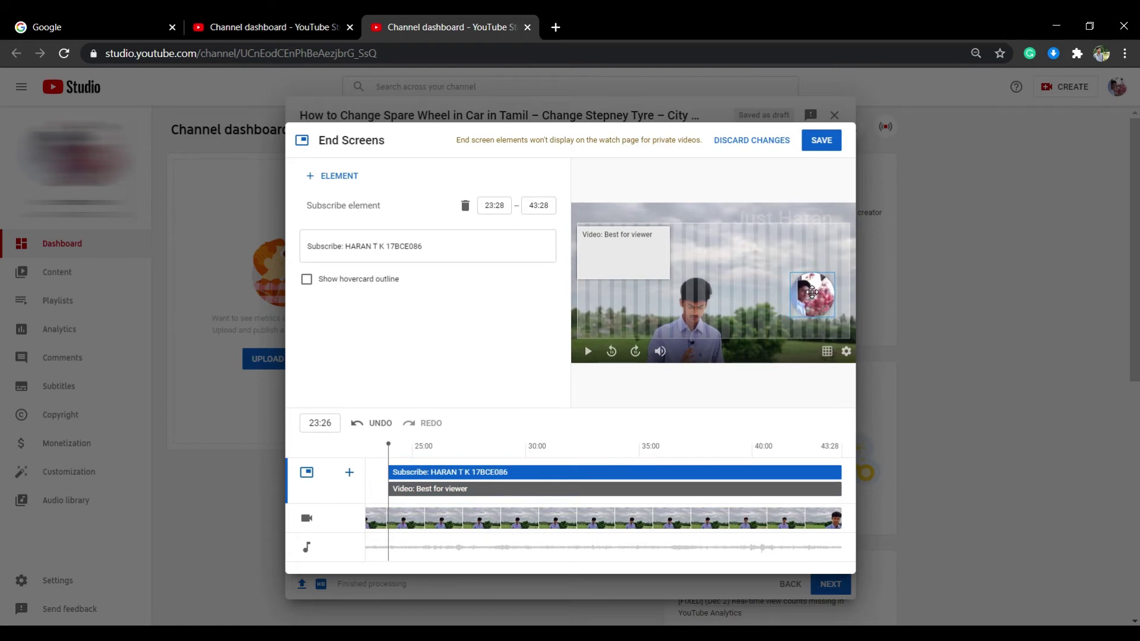
Step: Shorten both end screen elements, starting the subscribe element at about 35:21 and the "Best for viewer" video at 35:19
left_click(388, 470)
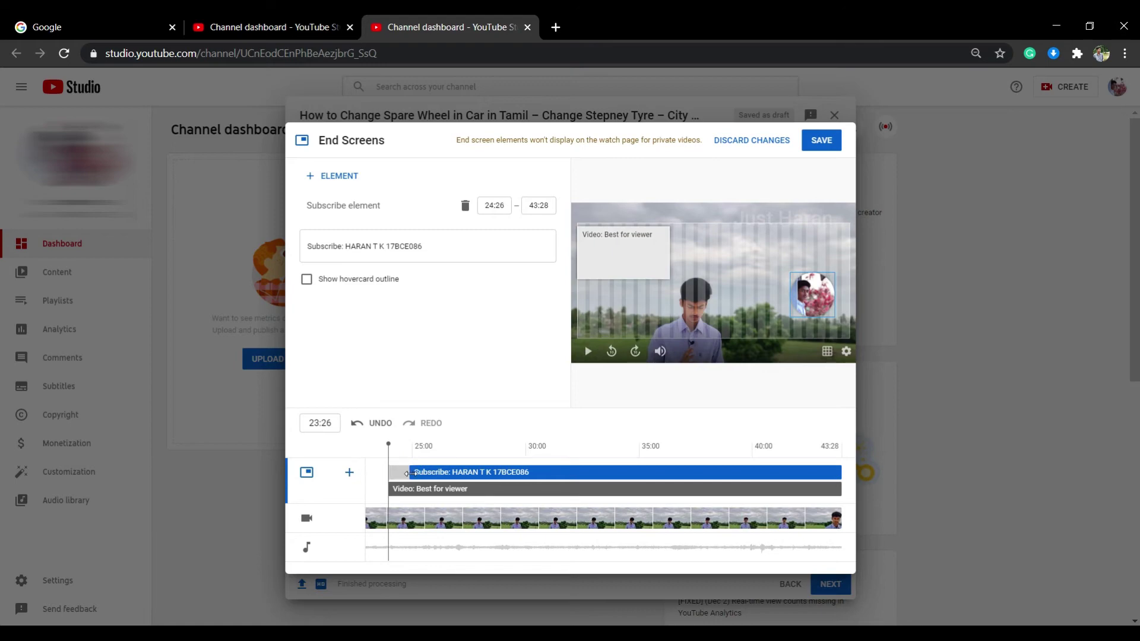
left_click_drag(388, 470, 654, 470)
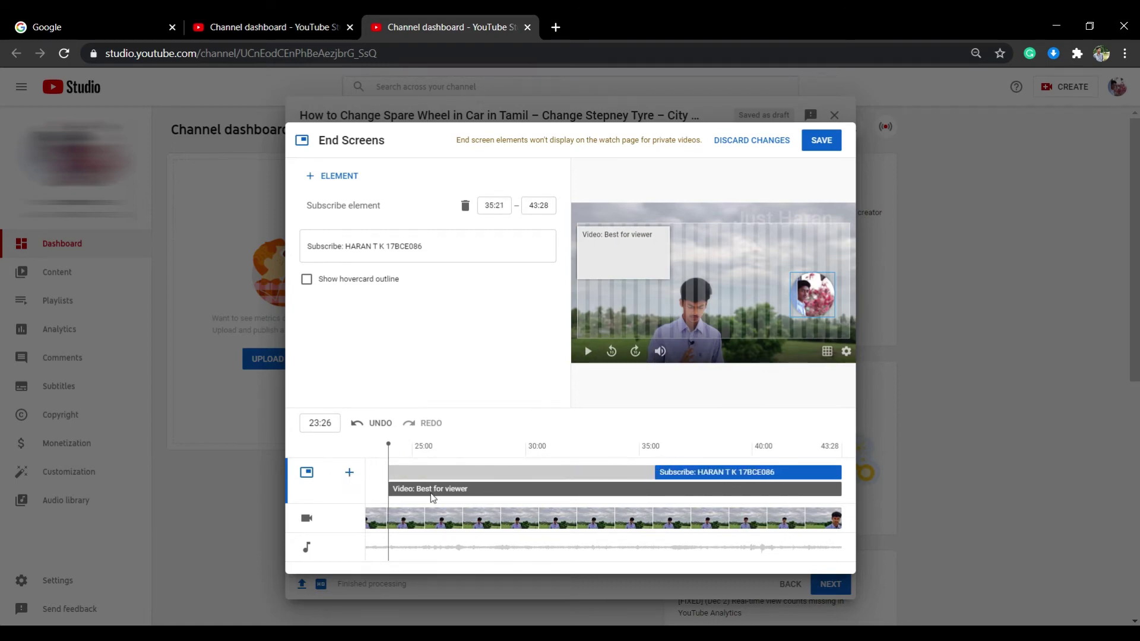
left_click(389, 491)
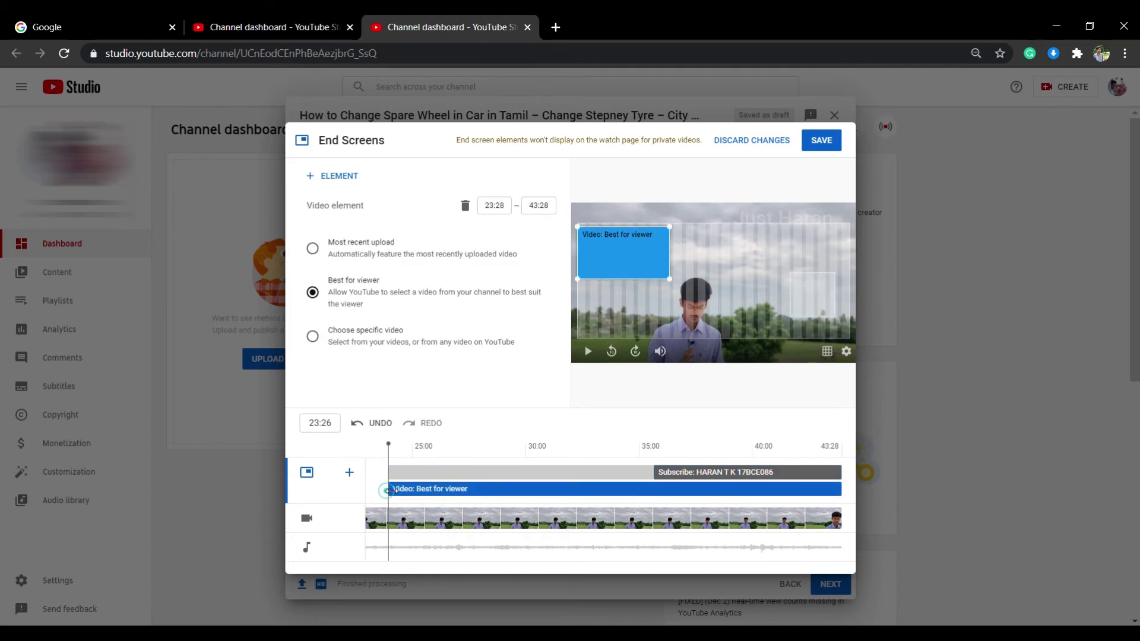
left_click_drag(391, 490, 654, 490)
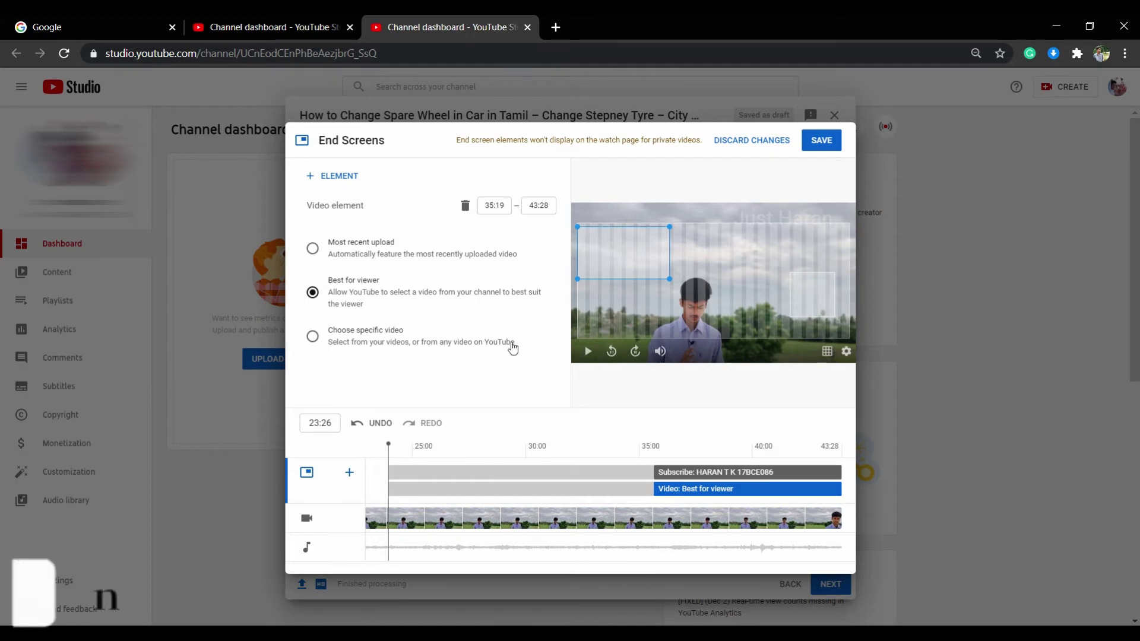
Step: Add a second video element featuring the most recent upload and set its start time to 35:19
left_click(314, 175)
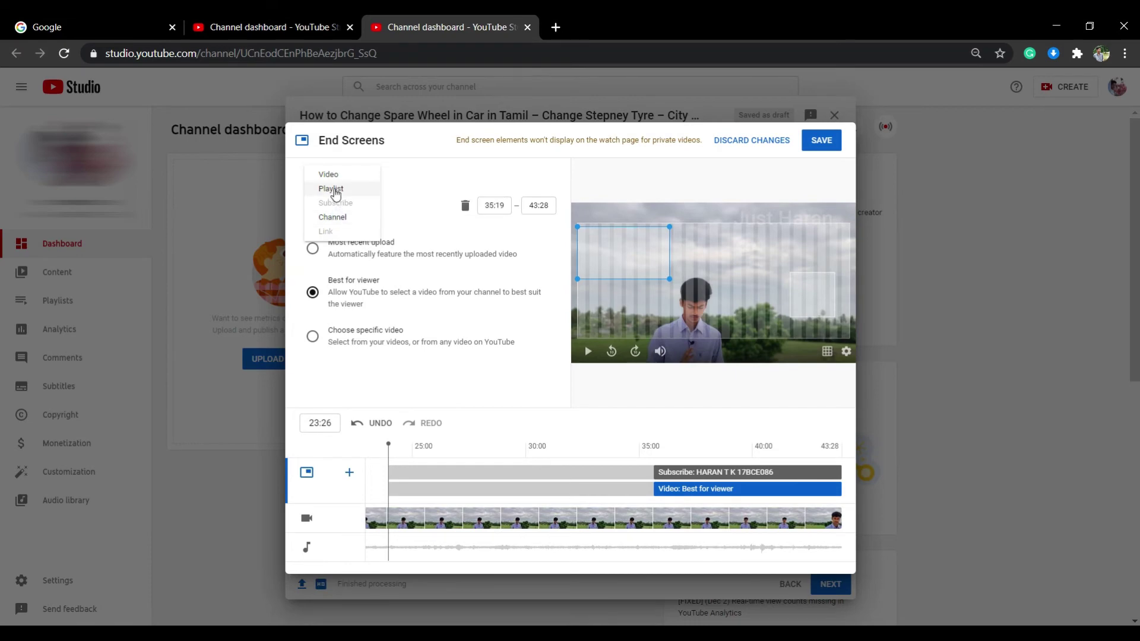
left_click(329, 174)
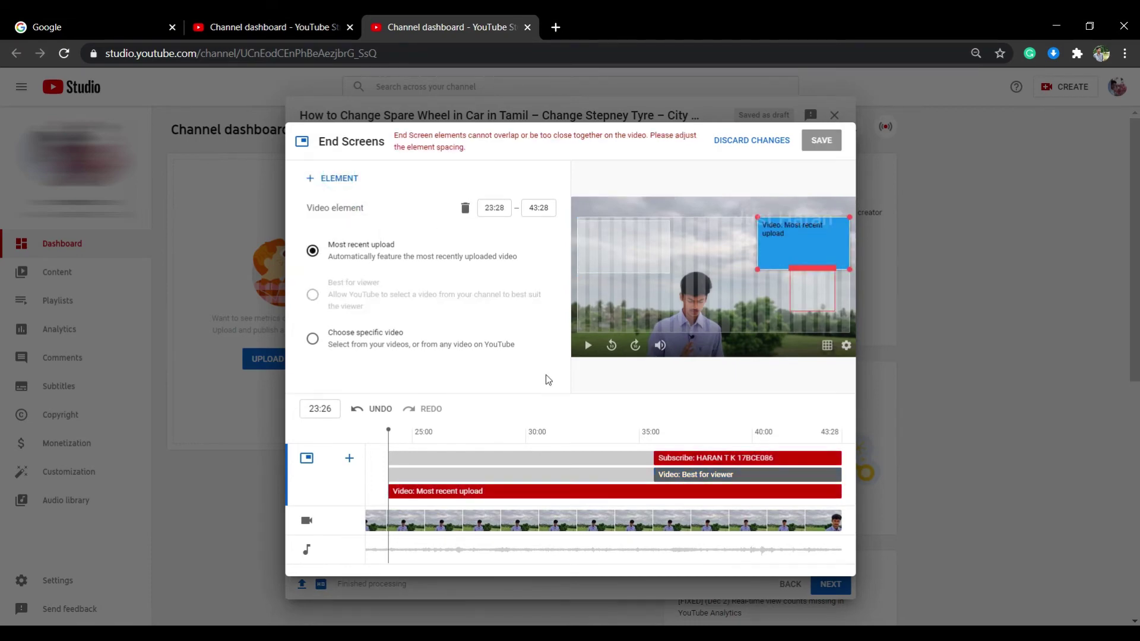
left_click(386, 492)
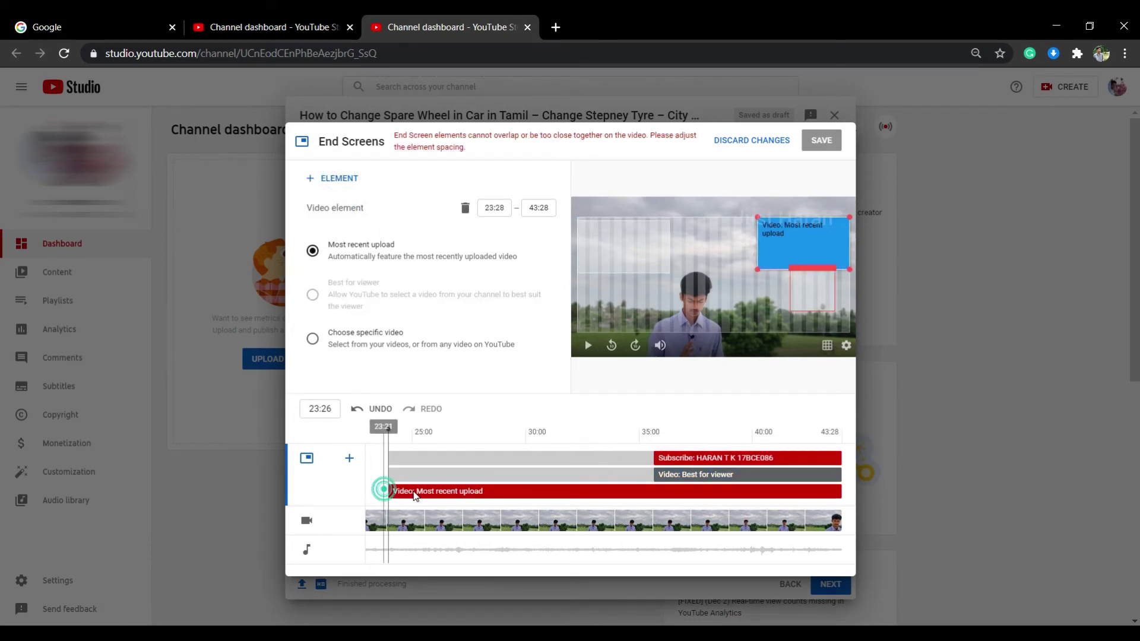
left_click_drag(387, 492, 654, 492)
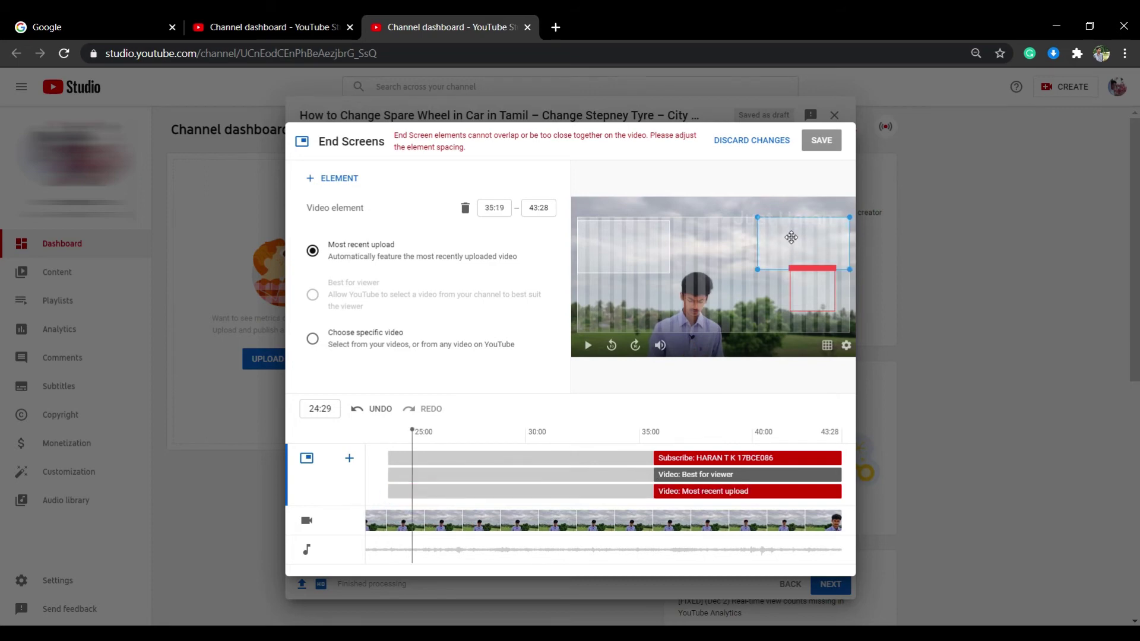
Step: Move the "Most recent upload" element directly below the "Best for viewer" video element in the frame
left_click_drag(796, 257, 594, 301)
left_click_drag(596, 304, 596, 304)
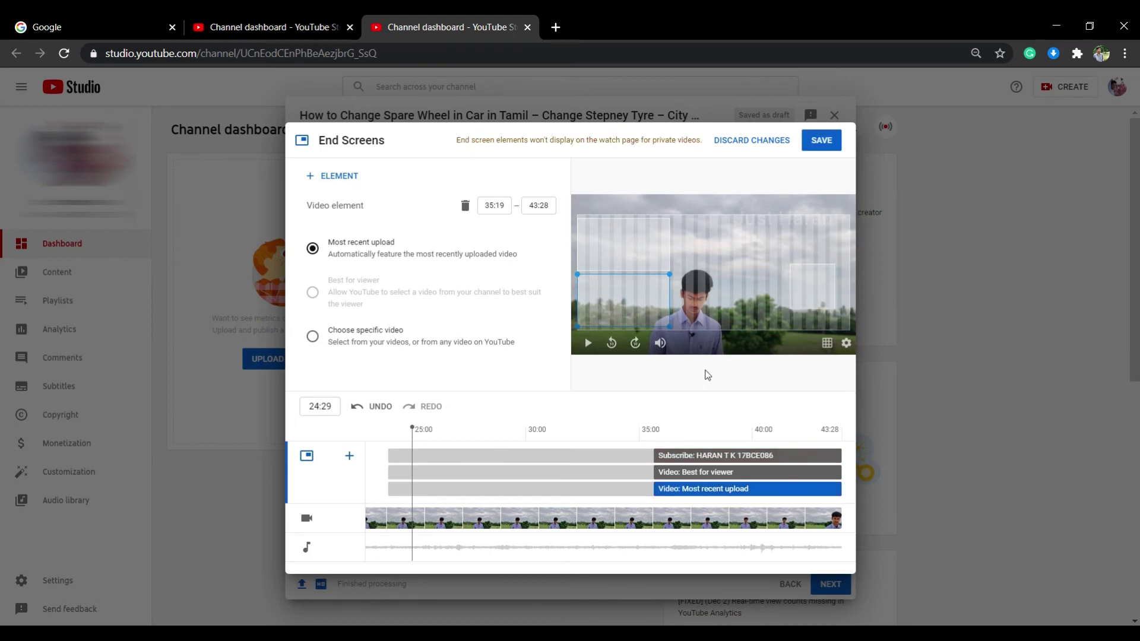
left_click_drag(663, 298, 637, 326)
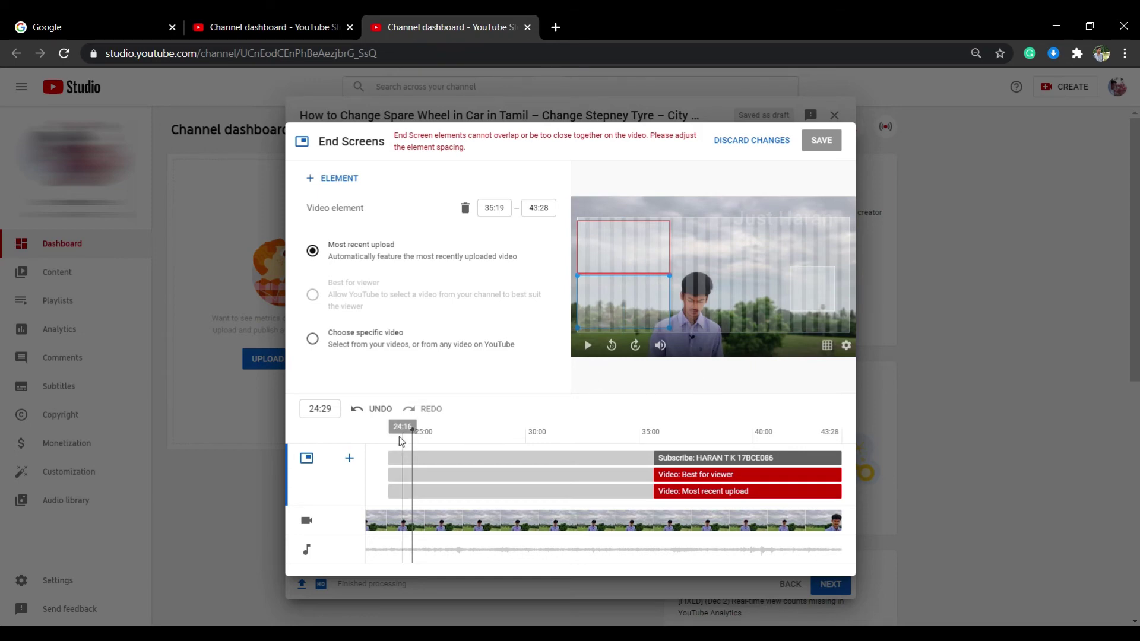
Step: Preview the end screen by playing the video from about 34:17
left_click_drag(412, 435, 632, 433)
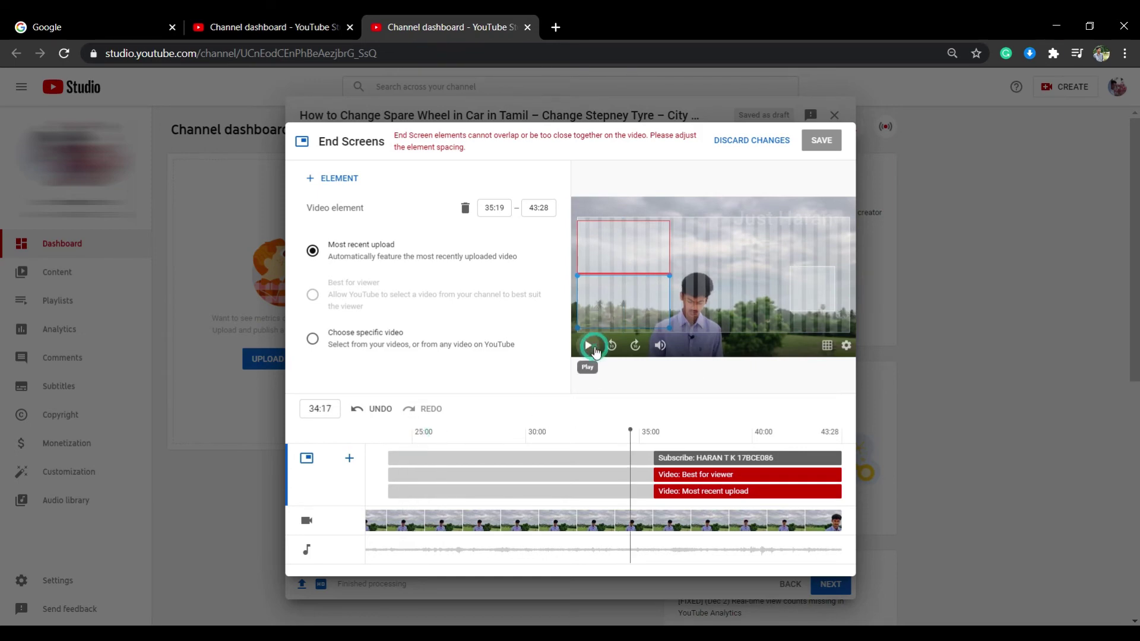
left_click(590, 344)
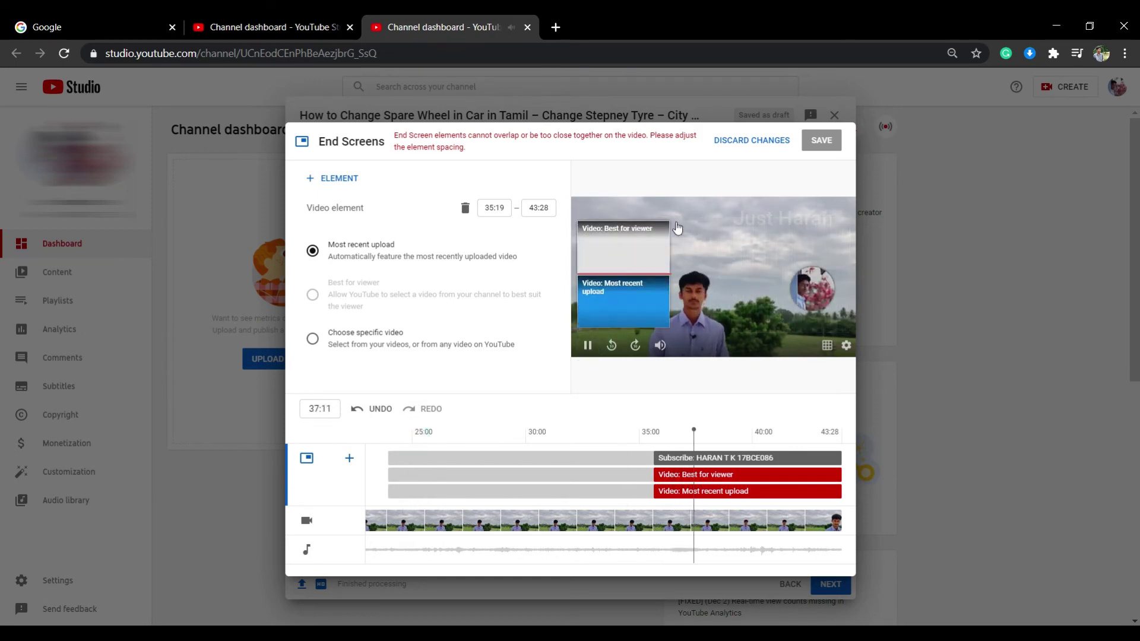
Step: Pause the preview playback and discard all end screen changes
left_click(588, 346)
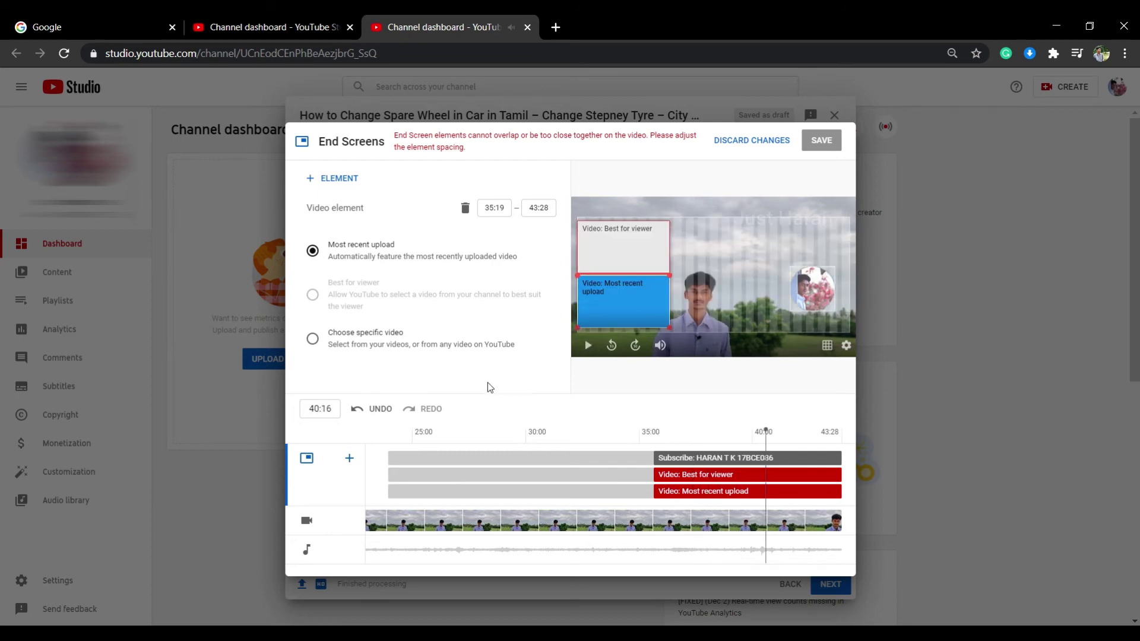
left_click(752, 141)
Step: Add a video card featuring "Tube Buddy Video" with the custom message "Hello" and preview the expanded card
left_click(806, 322)
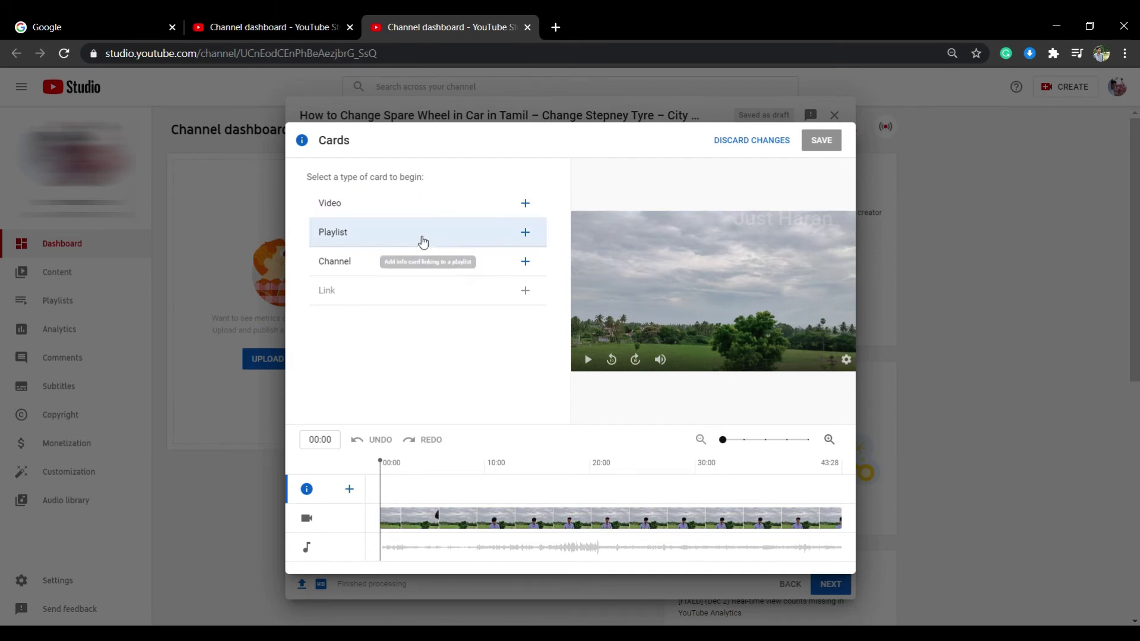
left_click(427, 213)
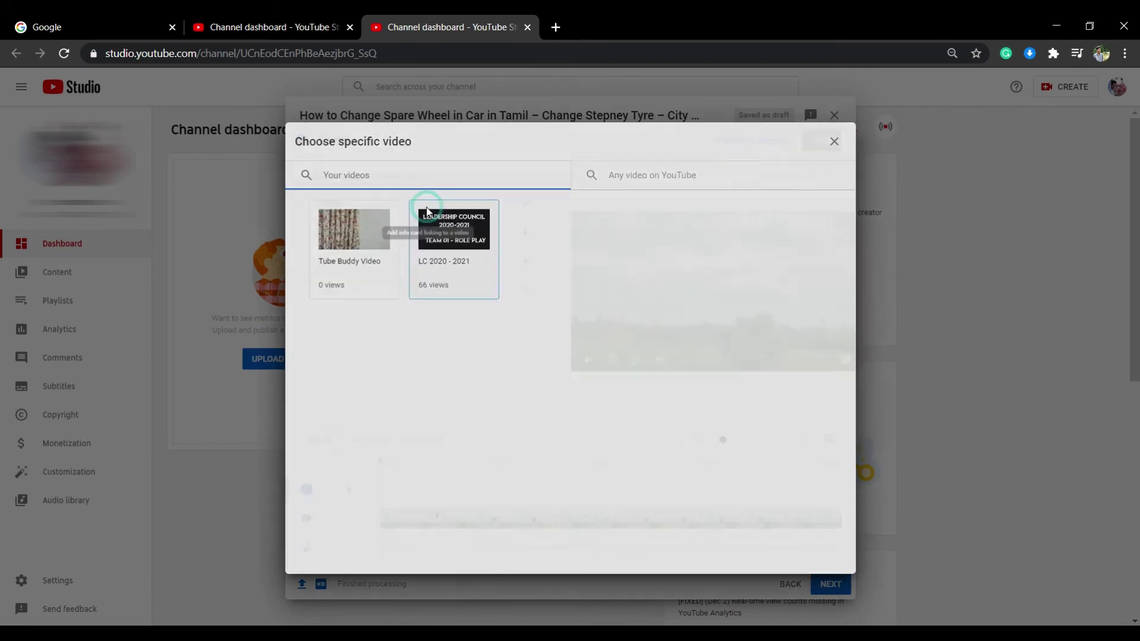
left_click(372, 240)
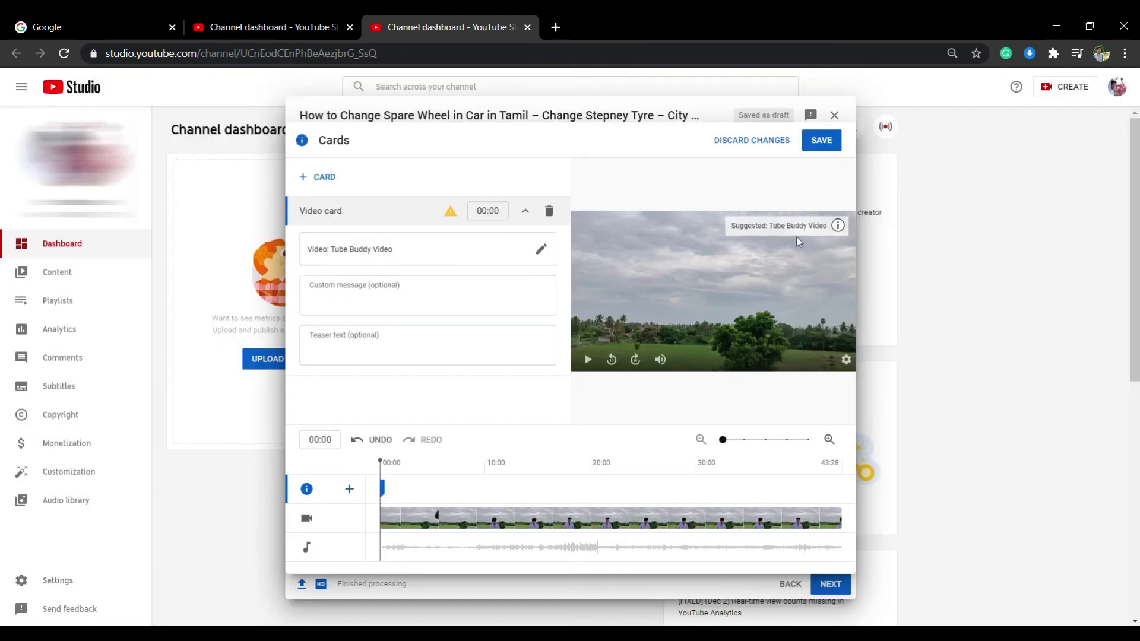
left_click(387, 301)
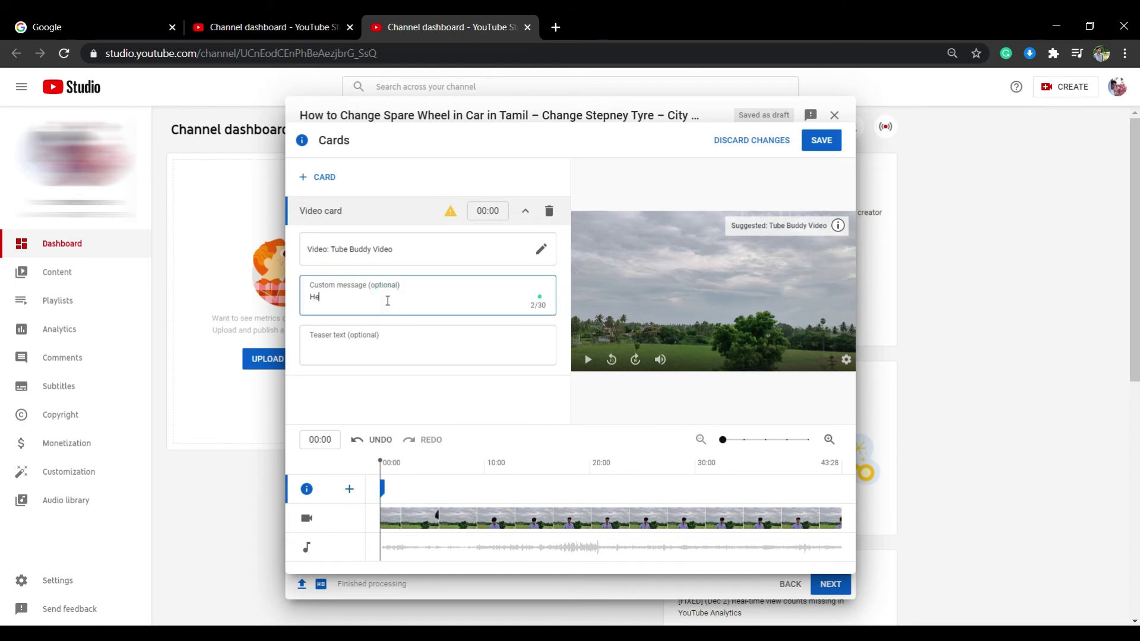
left_click(838, 226)
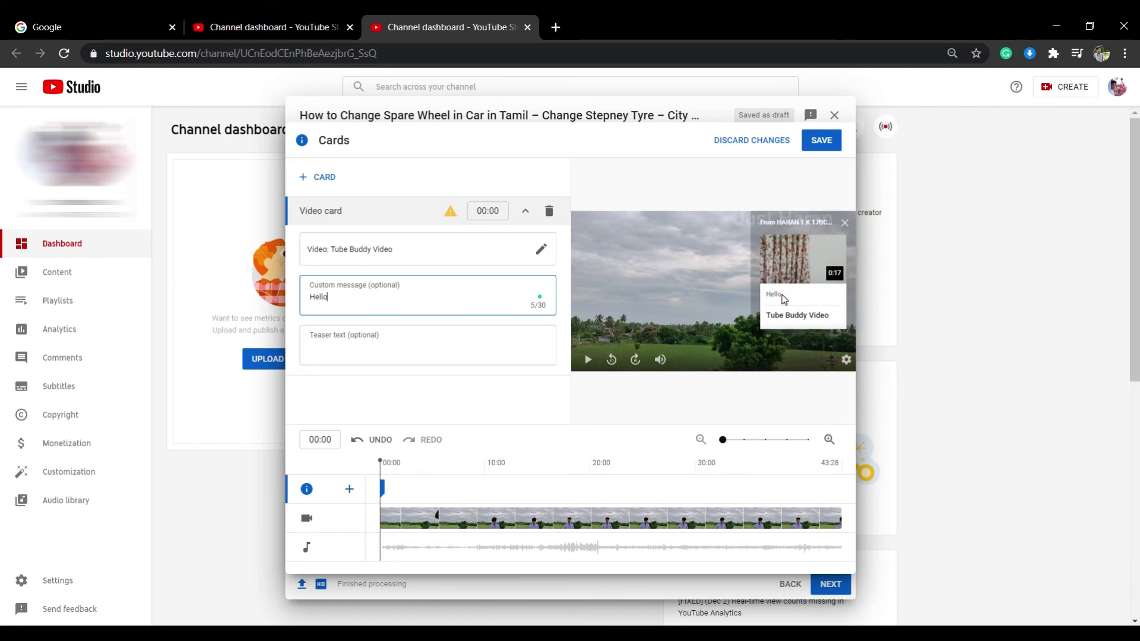
Step: Replace the card's teaser text "Hi" with the creator's name and discard the card changes after previewing them
left_click(370, 344)
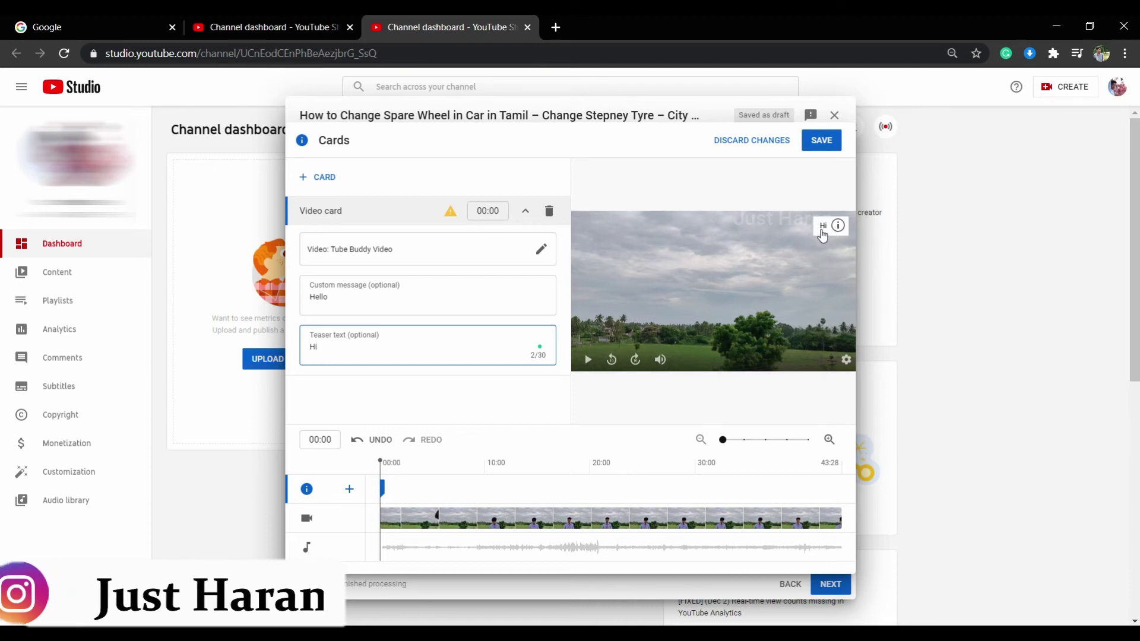
key("BackSpace")
key("BackSpace")
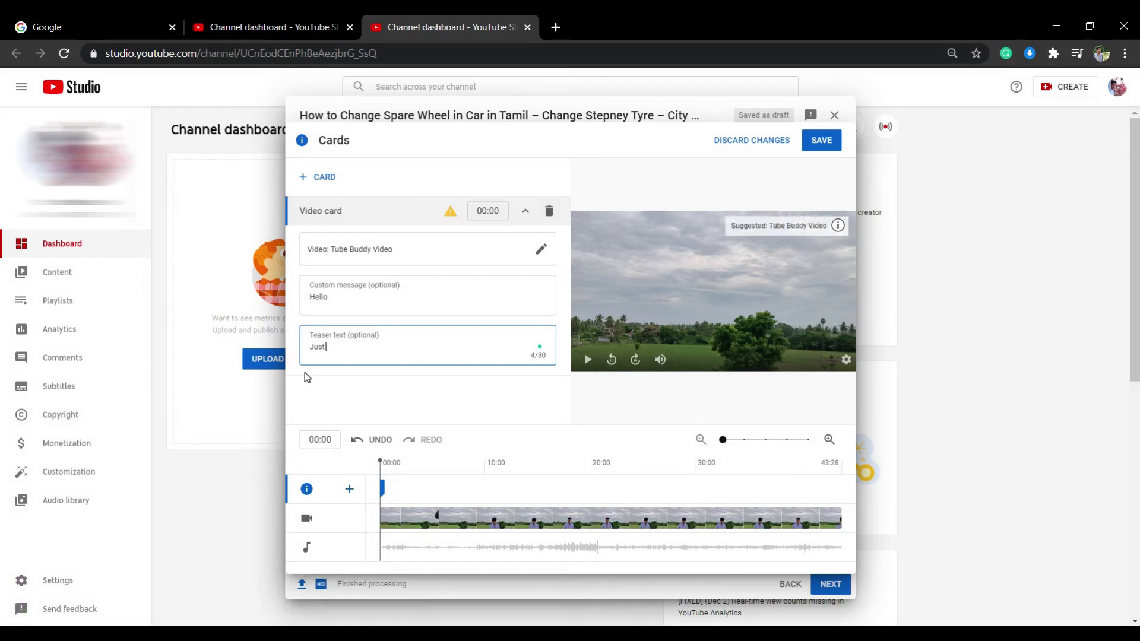
type("Just Hara")
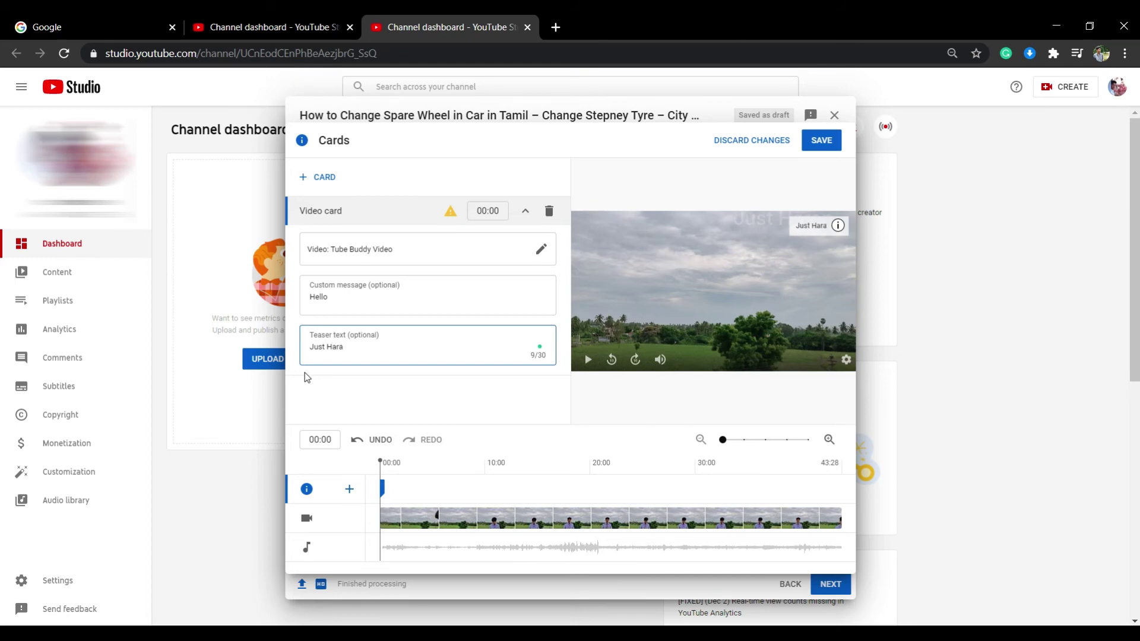
type("n")
left_click(842, 229)
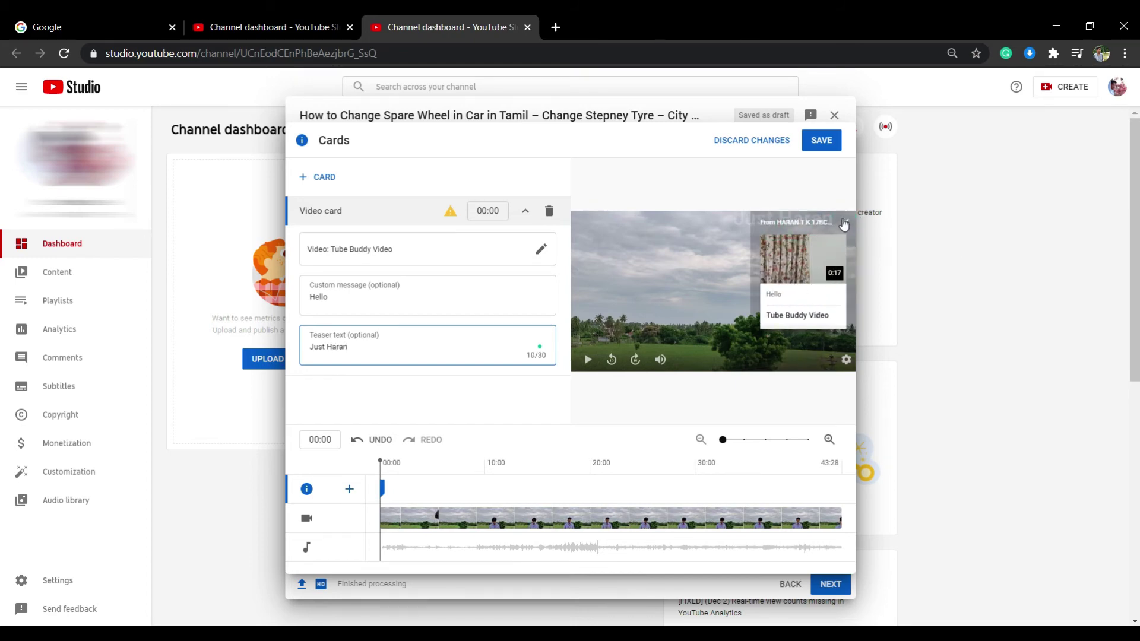
left_click(844, 224)
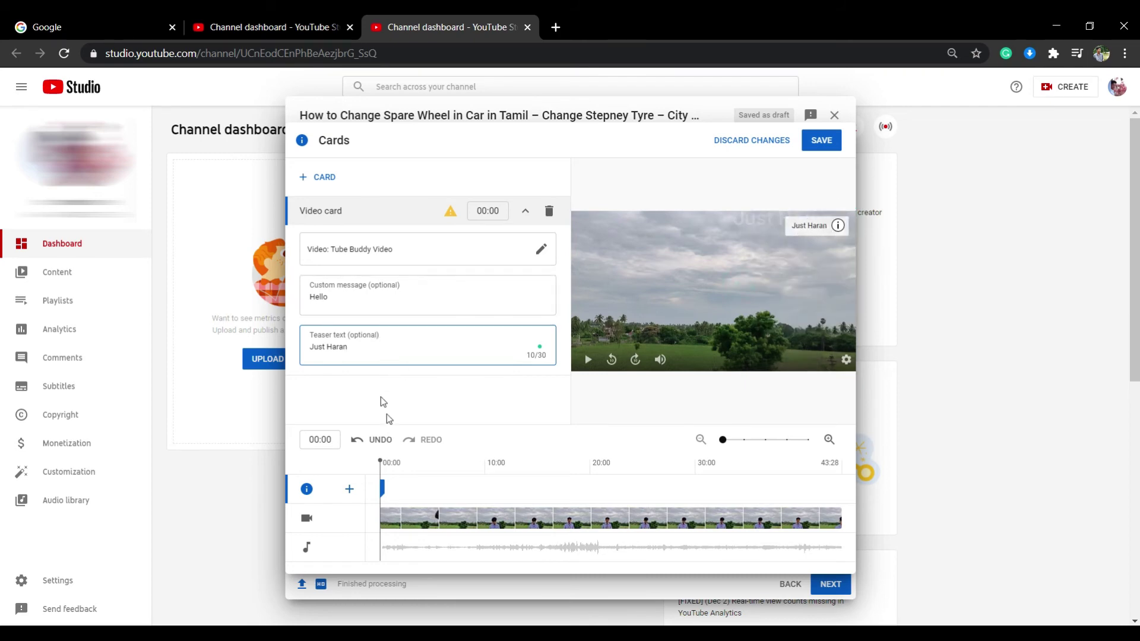
left_click(747, 141)
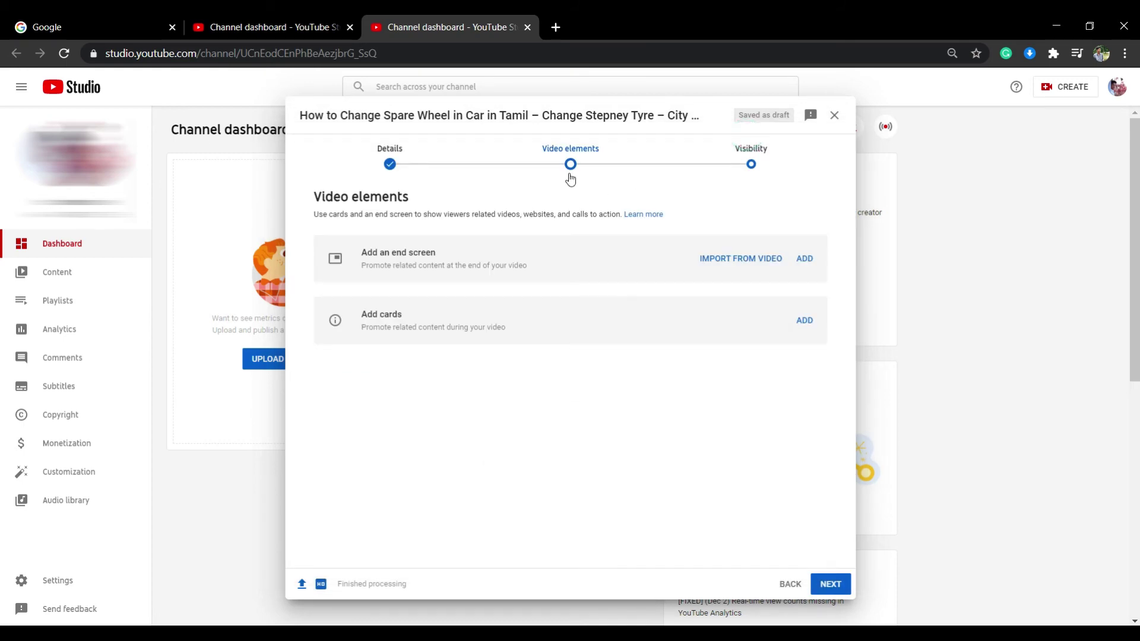
Step: Proceed to the visibility settings and try the Private, Unlisted and Public options under Save or publish, including the private sharing dialog
left_click(829, 584)
left_click(351, 243)
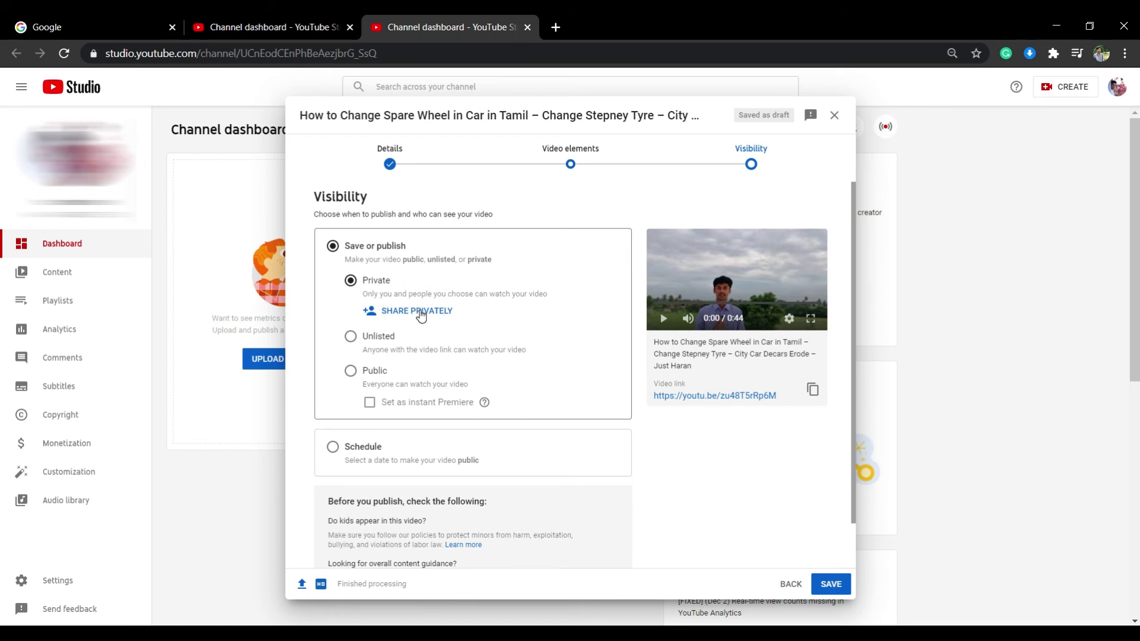
left_click(422, 312)
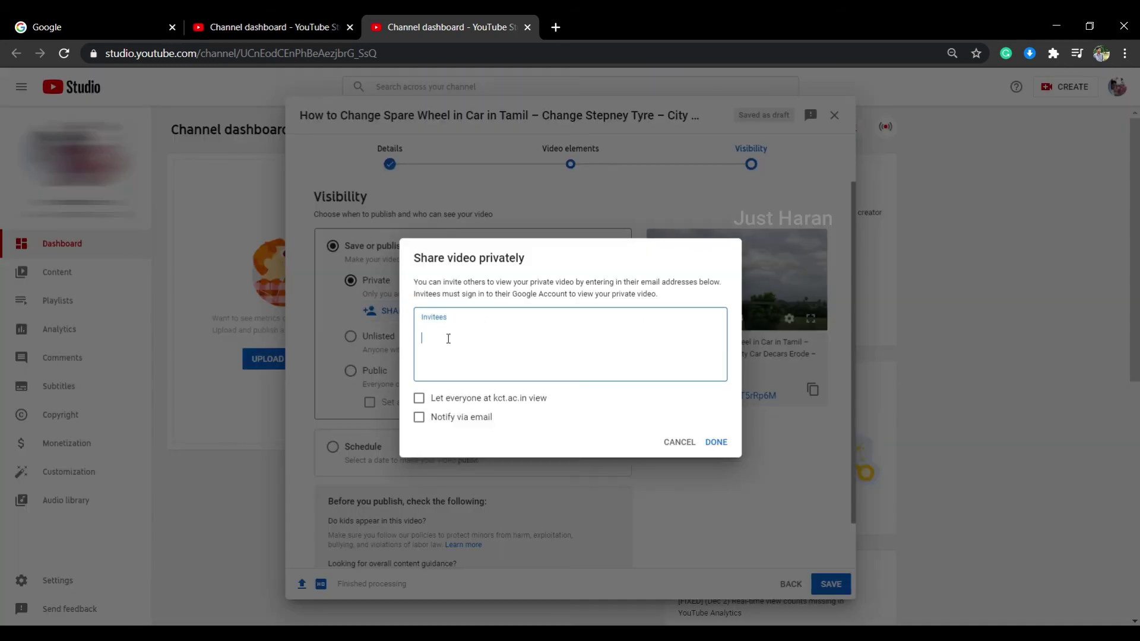
left_click(679, 442)
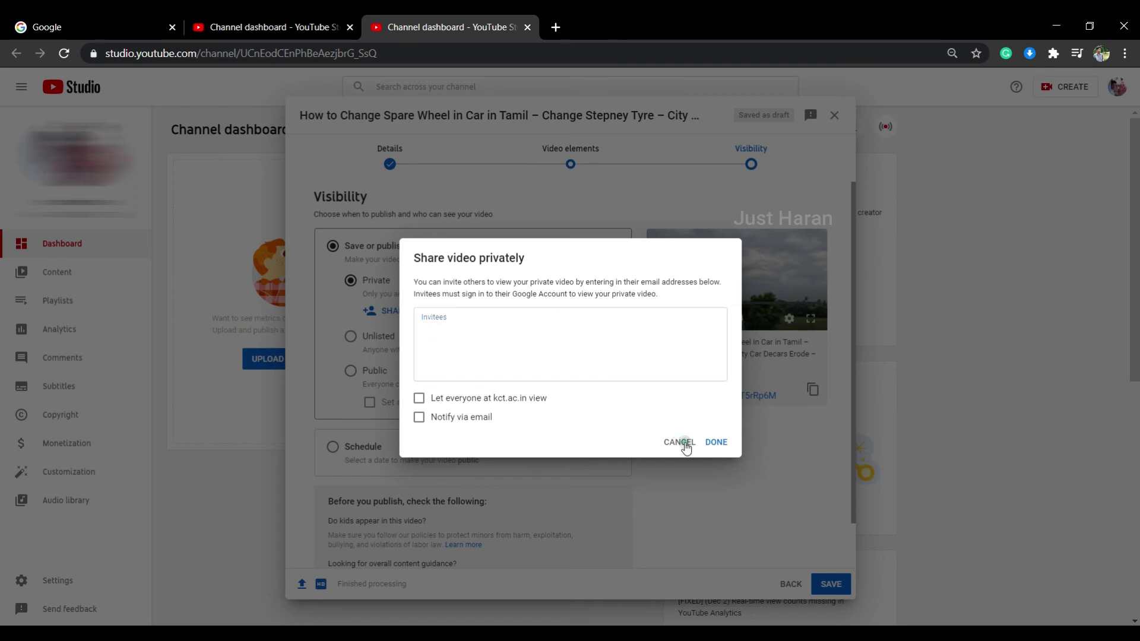
left_click(352, 336)
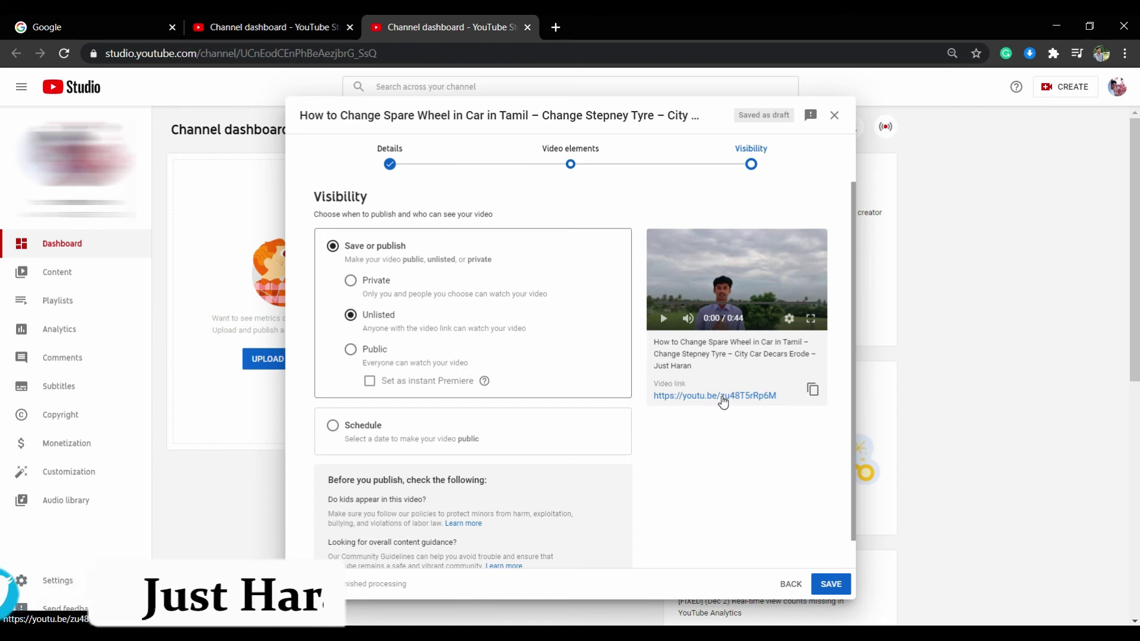
left_click(351, 350)
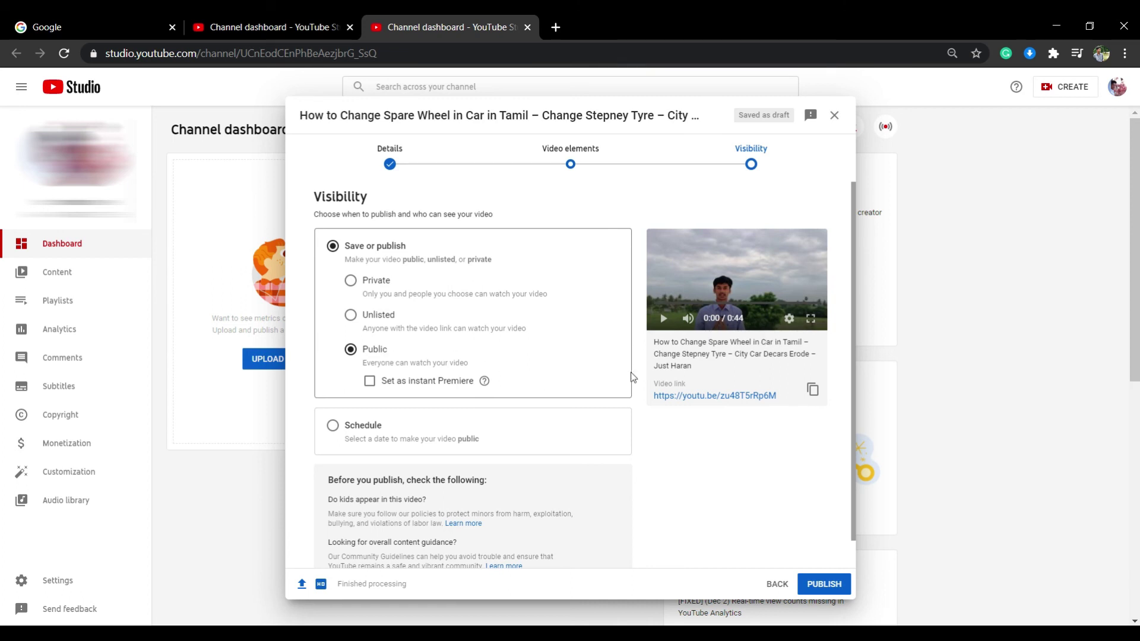
Step: Schedule the video to become public on Jan 5, 2021 at 6:00 PM and dismiss the confirmation
left_click(334, 425)
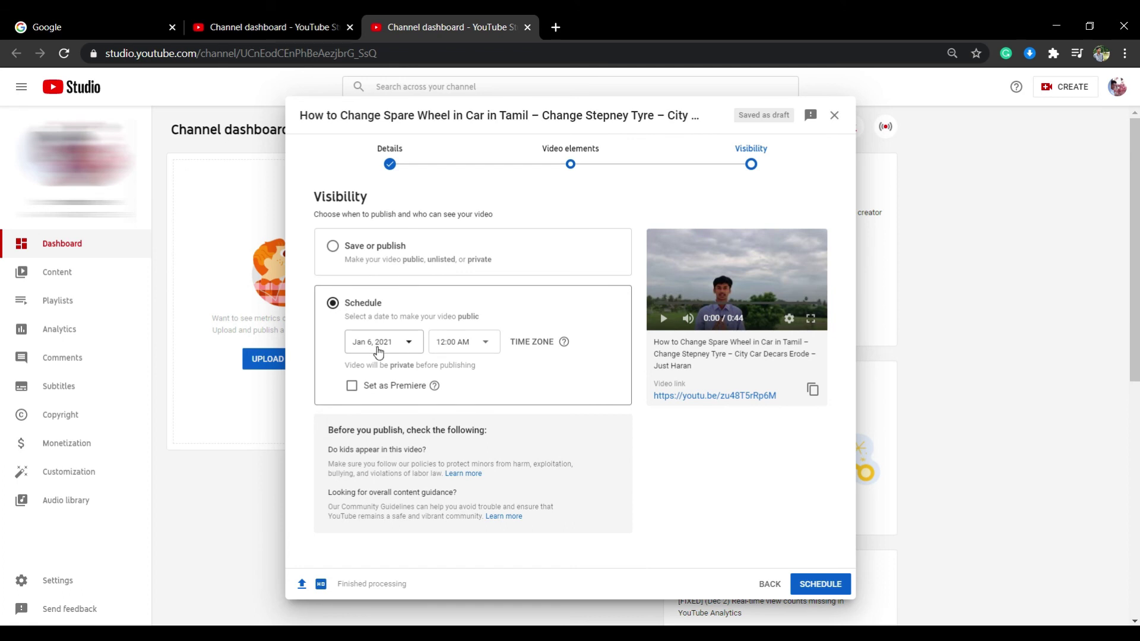
left_click(378, 352)
left_click(403, 409)
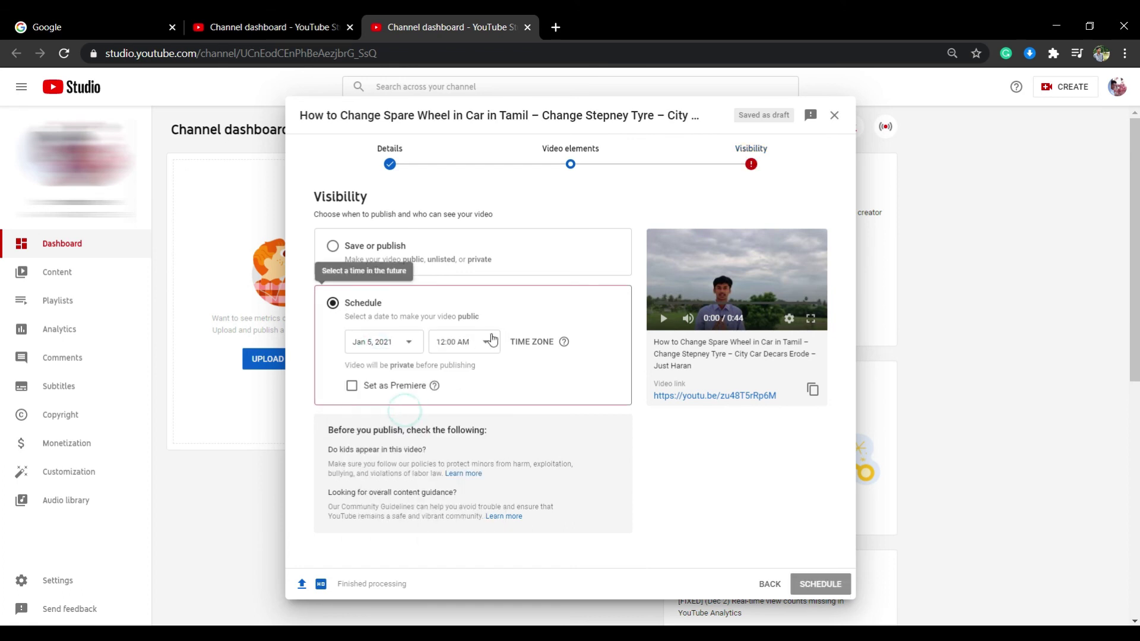
left_click(475, 341)
scroll(460, 453, "down", 10)
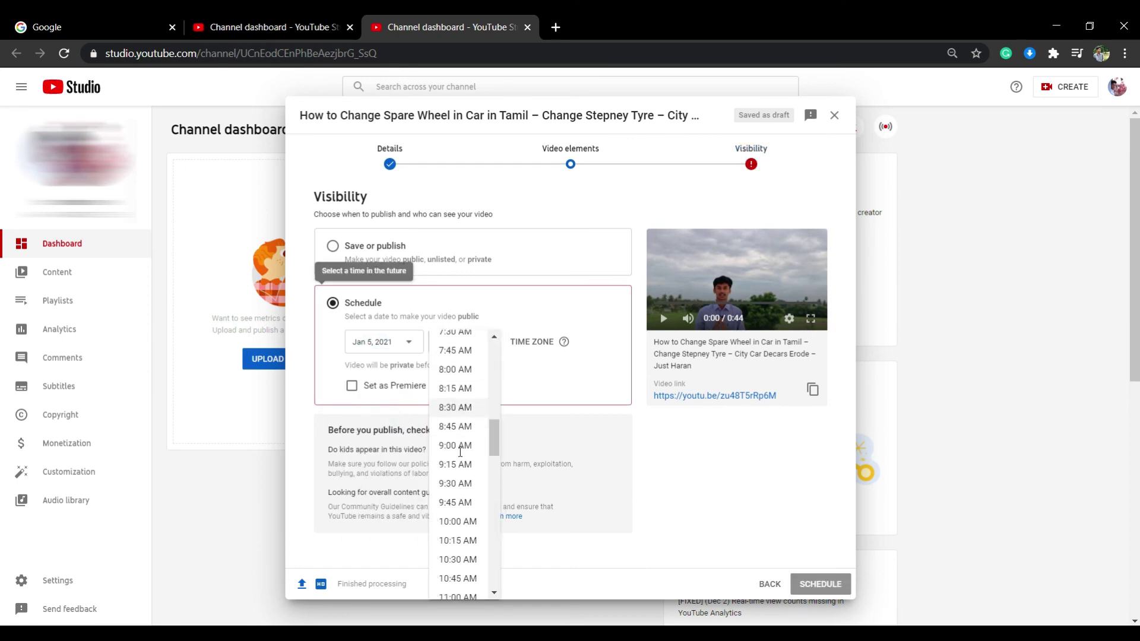
scroll(461, 454, "down", 5)
scroll(468, 475, "down", 6)
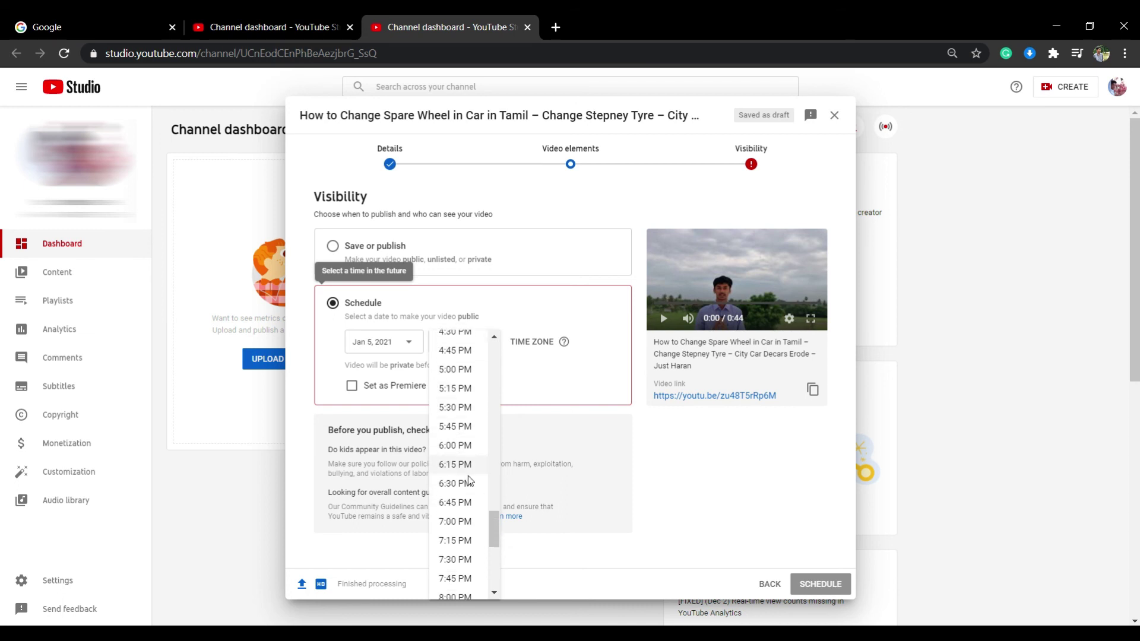
left_click(462, 445)
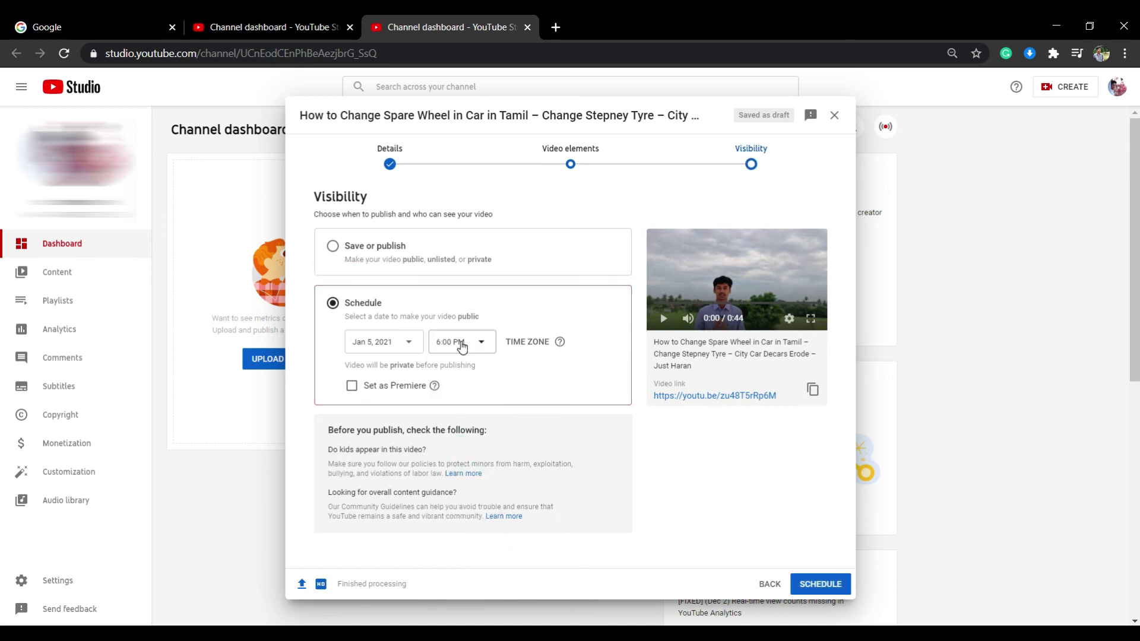
left_click(820, 585)
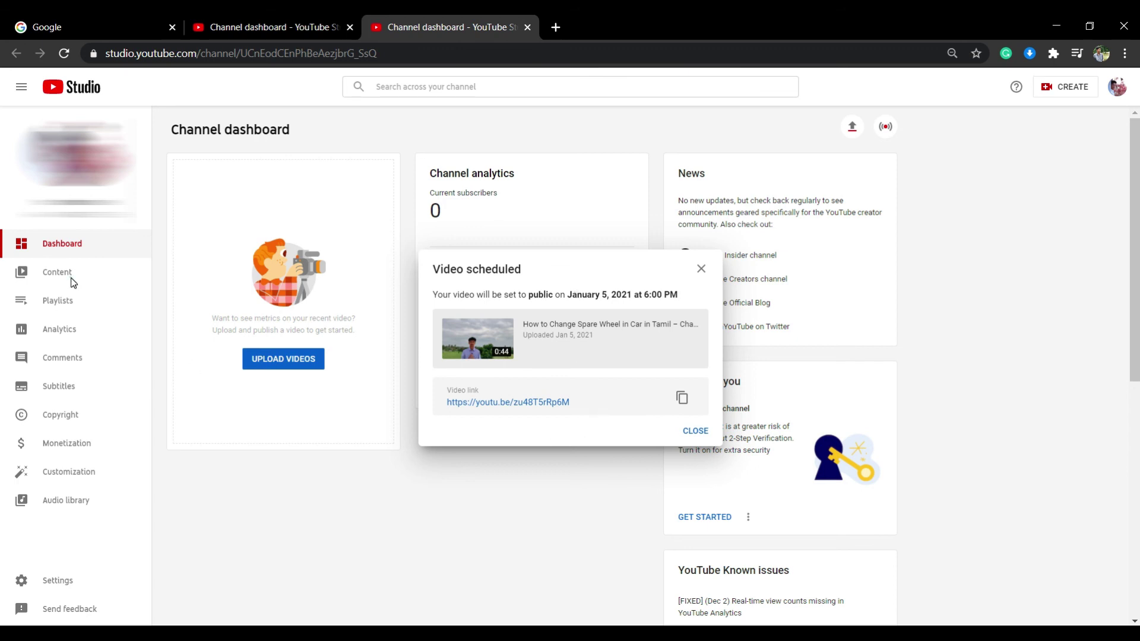
left_click(698, 431)
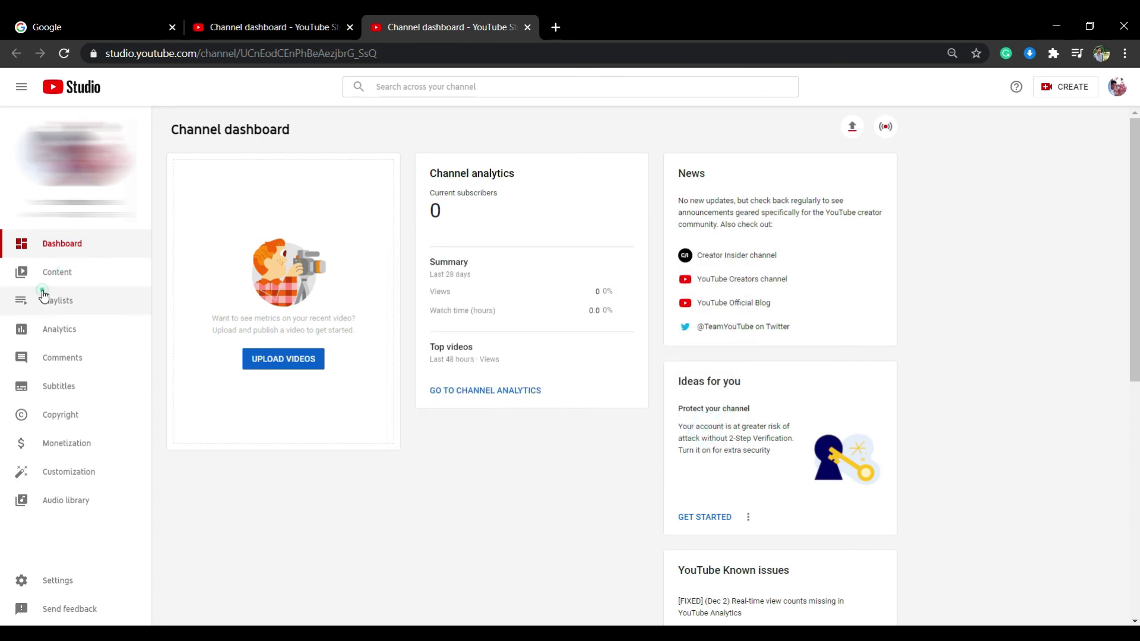
Step: Open the channel's content list and check the visibility status of the newly uploaded video
left_click(56, 275)
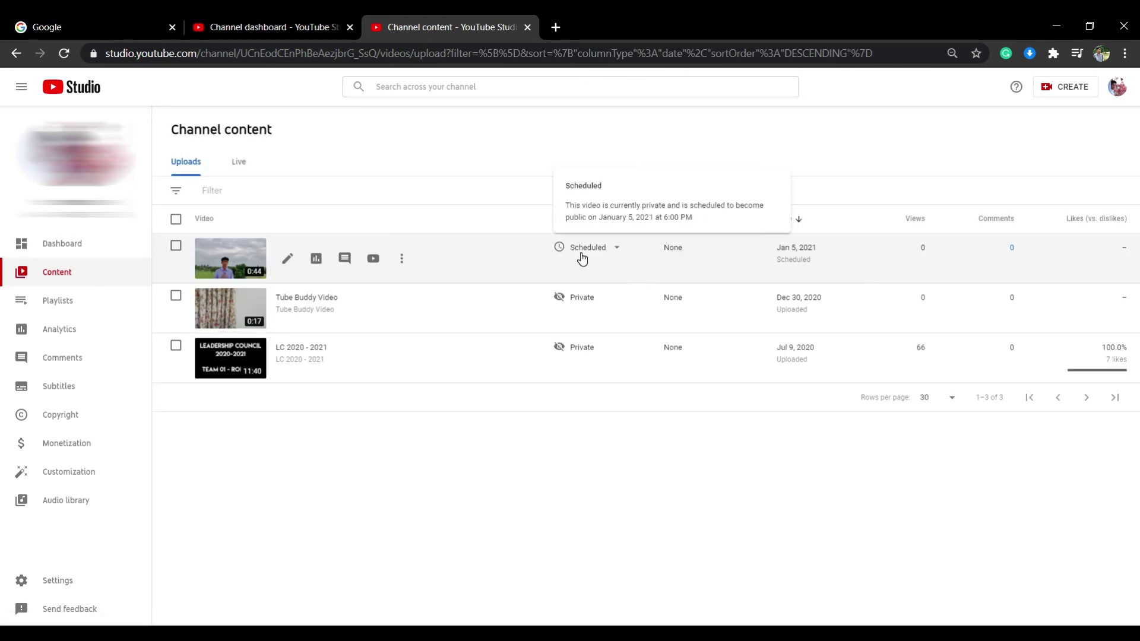
mouse_move(584, 356)
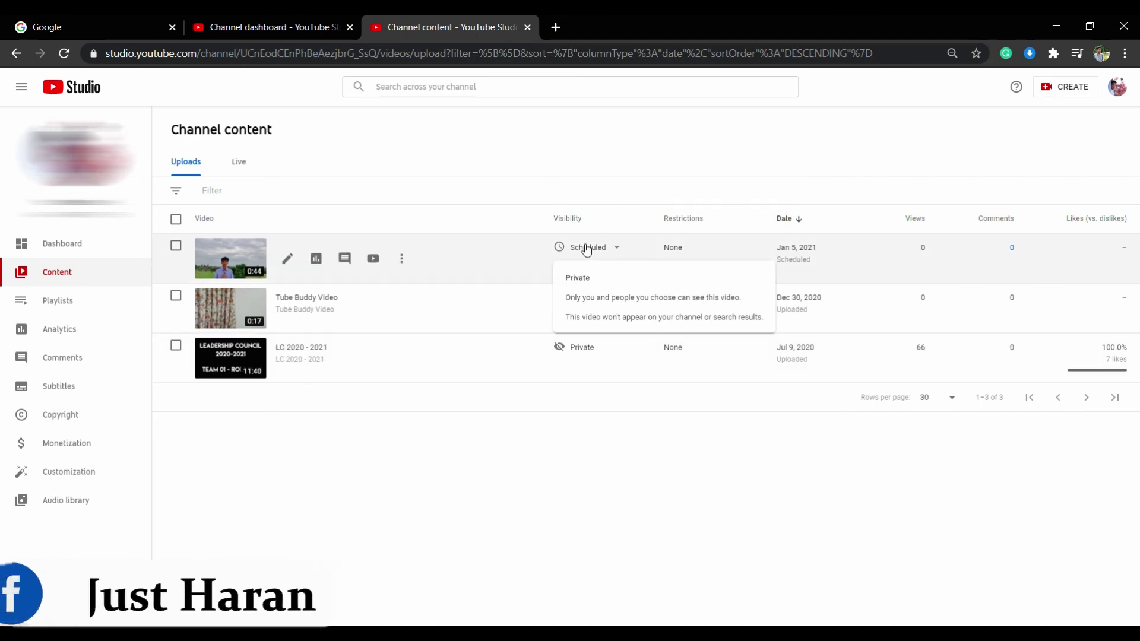
mouse_move(584, 248)
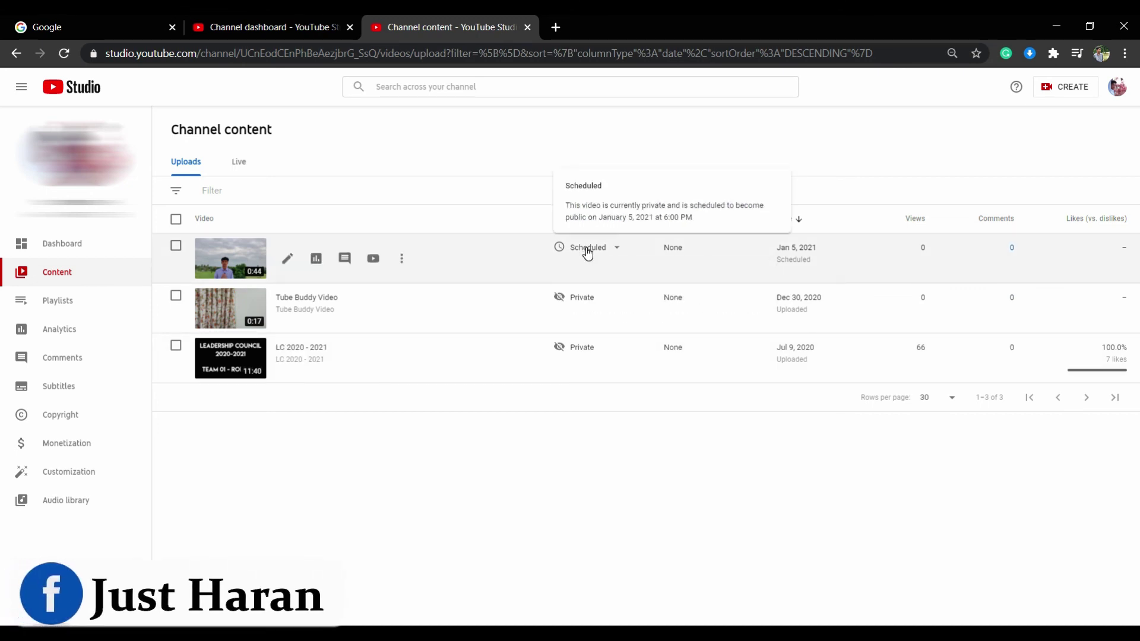